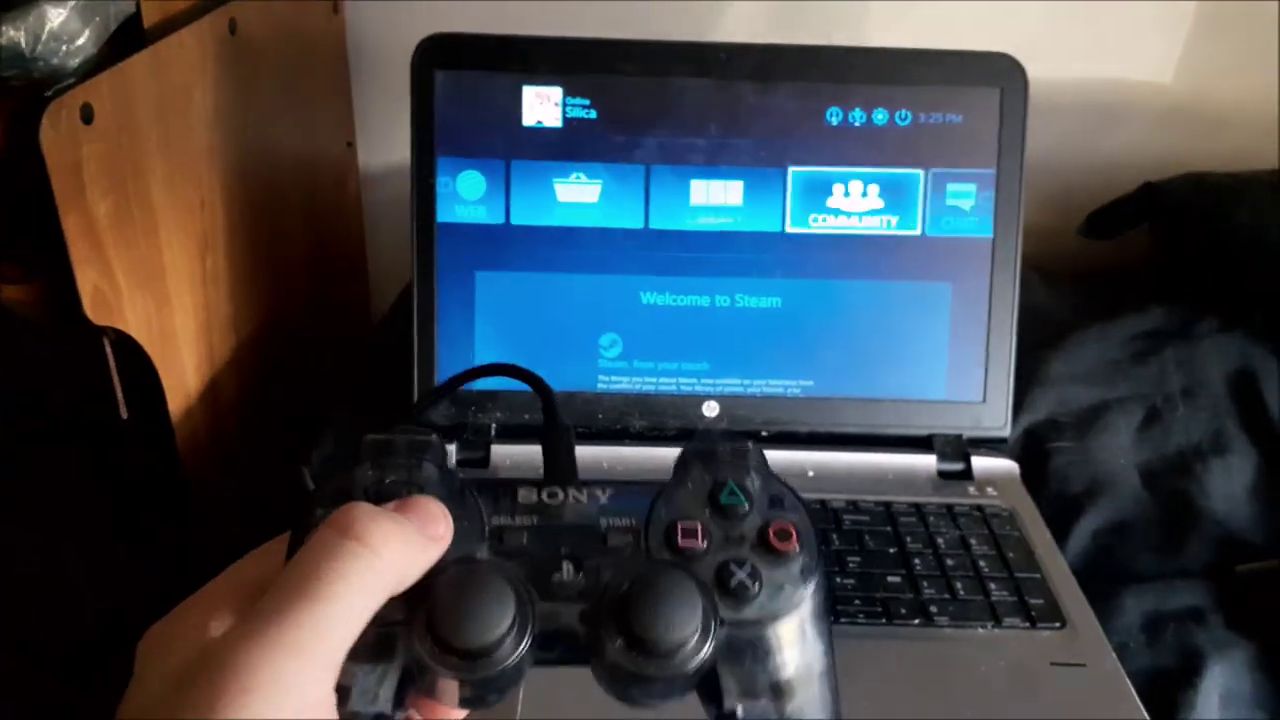
Using the D-pad, open Library > Recent and bring up the Hyperdimension Neptunia game page.
{"action": "key", "text": "Right"}
{"action": "key", "text": "Left"}
{"action": "key", "text": "Left"}
{"action": "key", "text": "Left"}
{"action": "key", "text": "Left"}
{"action": "key", "text": "Right"}
{"action": "key", "text": "Right"}
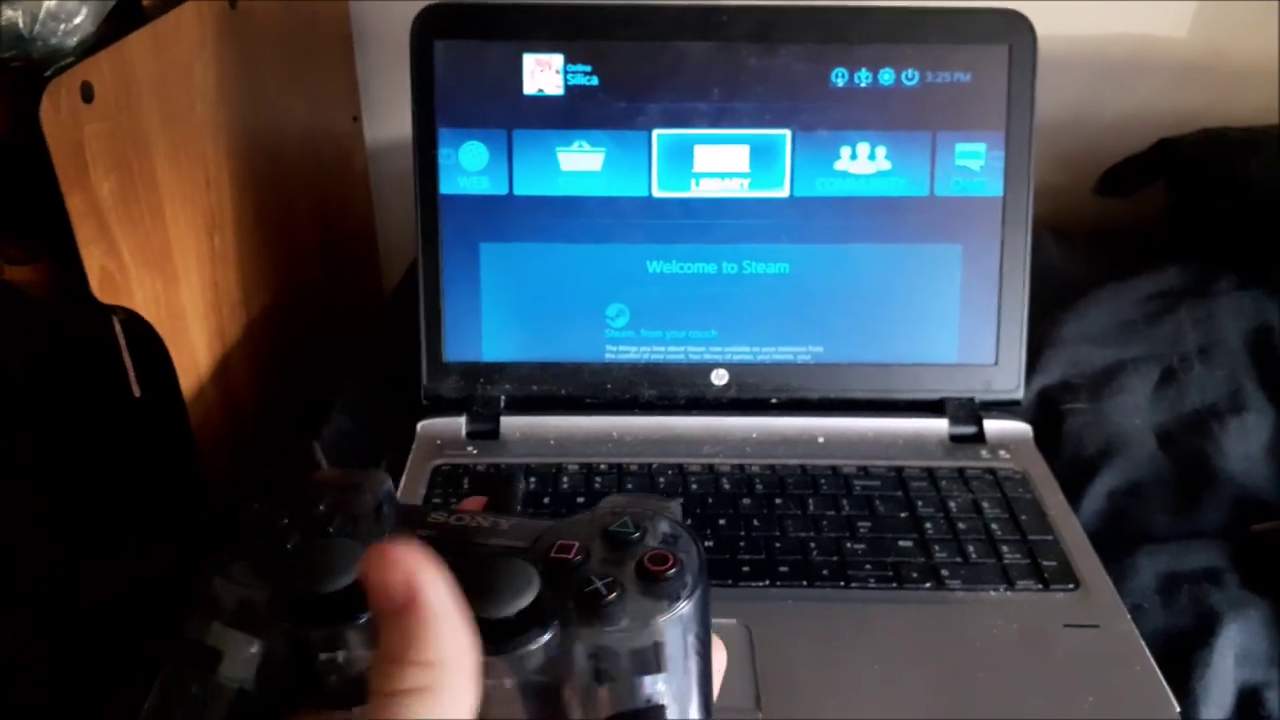
{"action": "key", "text": "Return"}
{"action": "key", "text": "Down"}
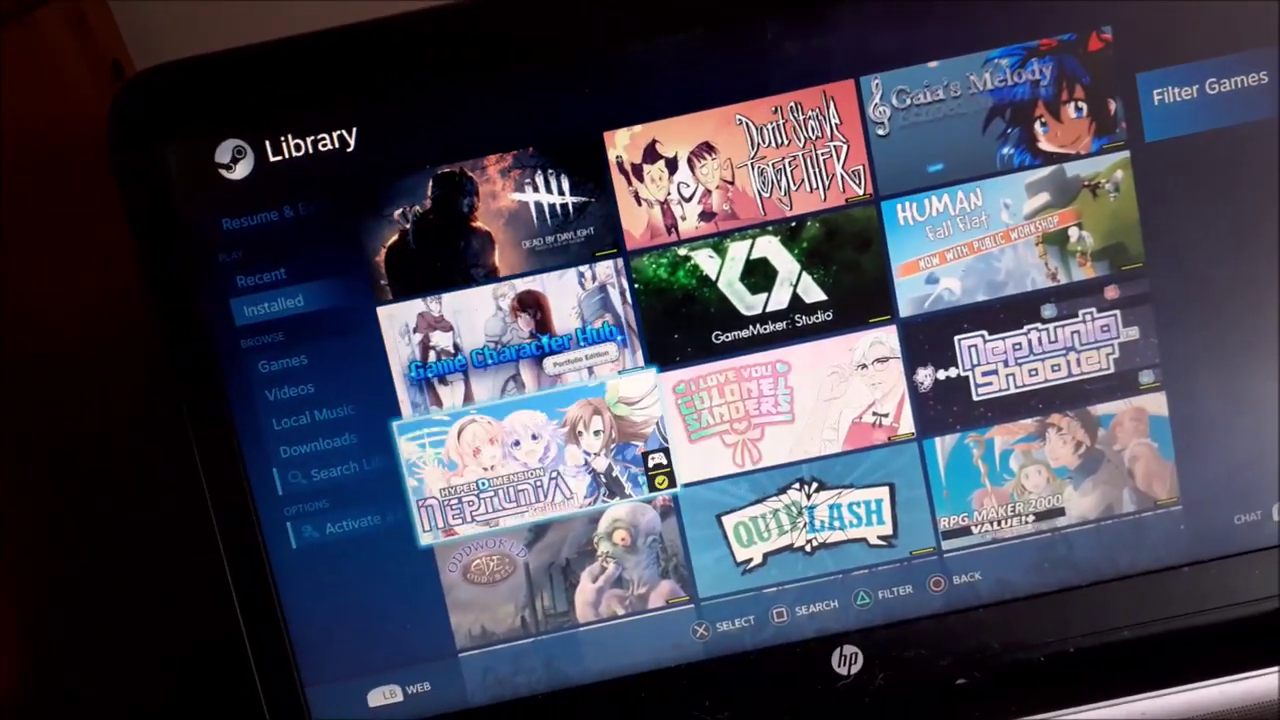
{"action": "key", "text": "Return"}
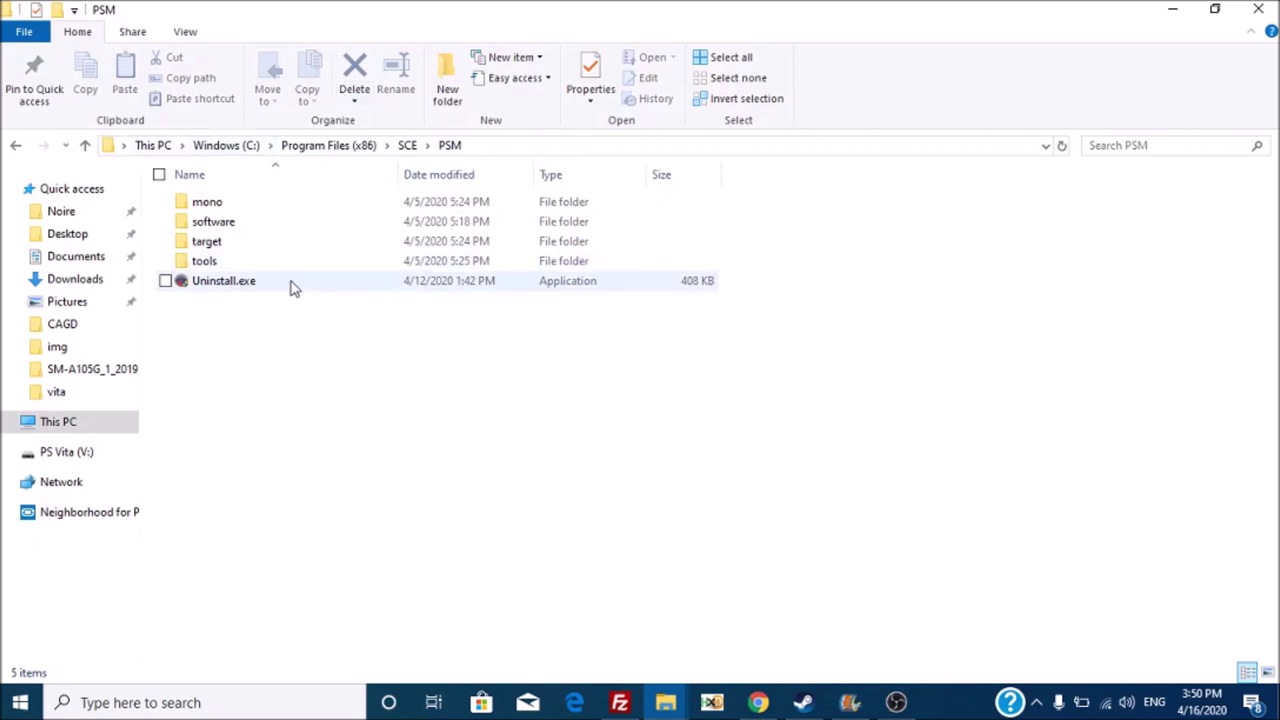
Browse tools > driver > sixaxis_driver and look at the sixaxis.inf setup file.
{"action": "double_click", "coordinate": [212, 262]}
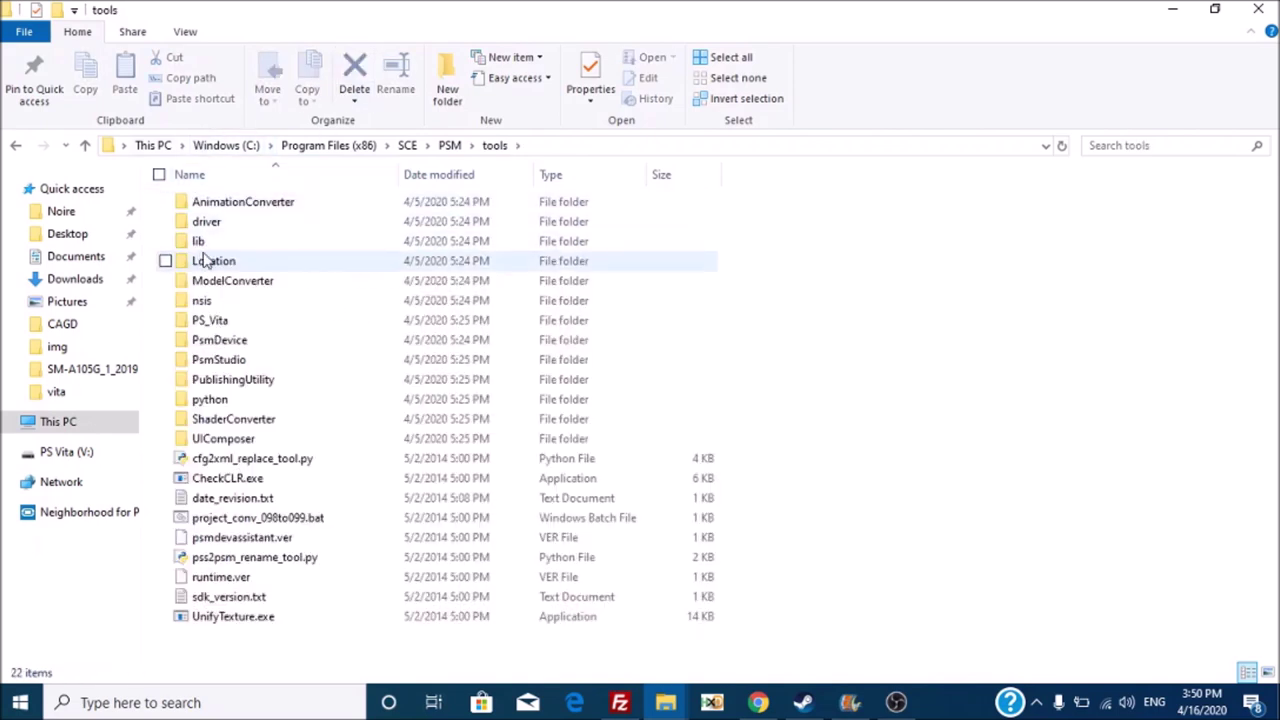
{"action": "left_click", "coordinate": [202, 226]}
{"action": "double_click", "coordinate": [205, 228]}
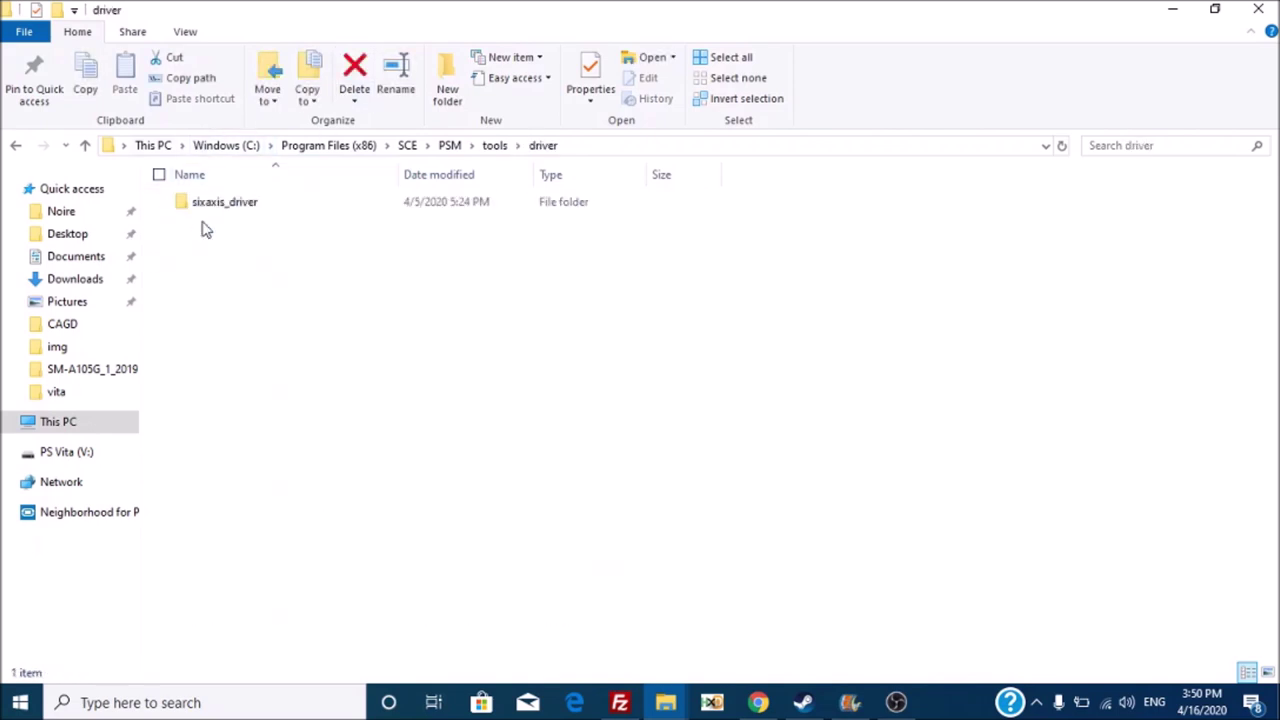
{"action": "left_click_drag", "start_coordinate": [177, 230], "coordinate": [306, 237]}
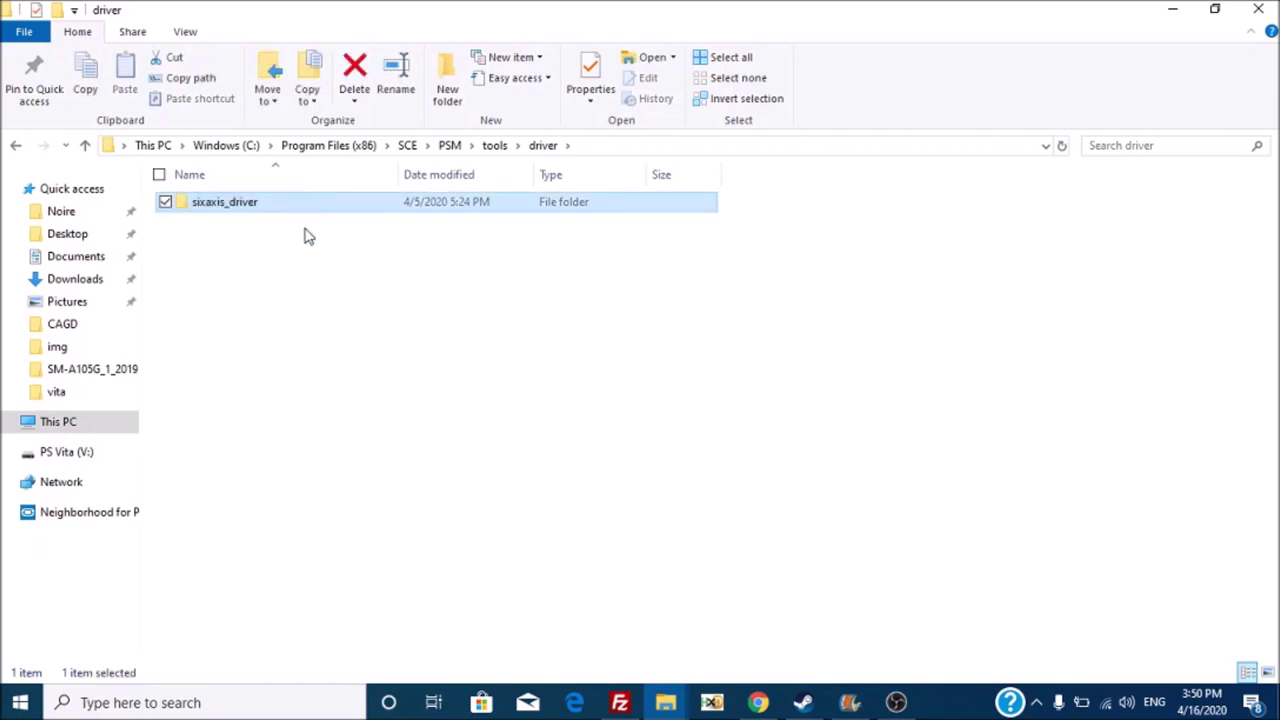
{"action": "left_click", "coordinate": [340, 268]}
{"action": "double_click", "coordinate": [220, 201]}
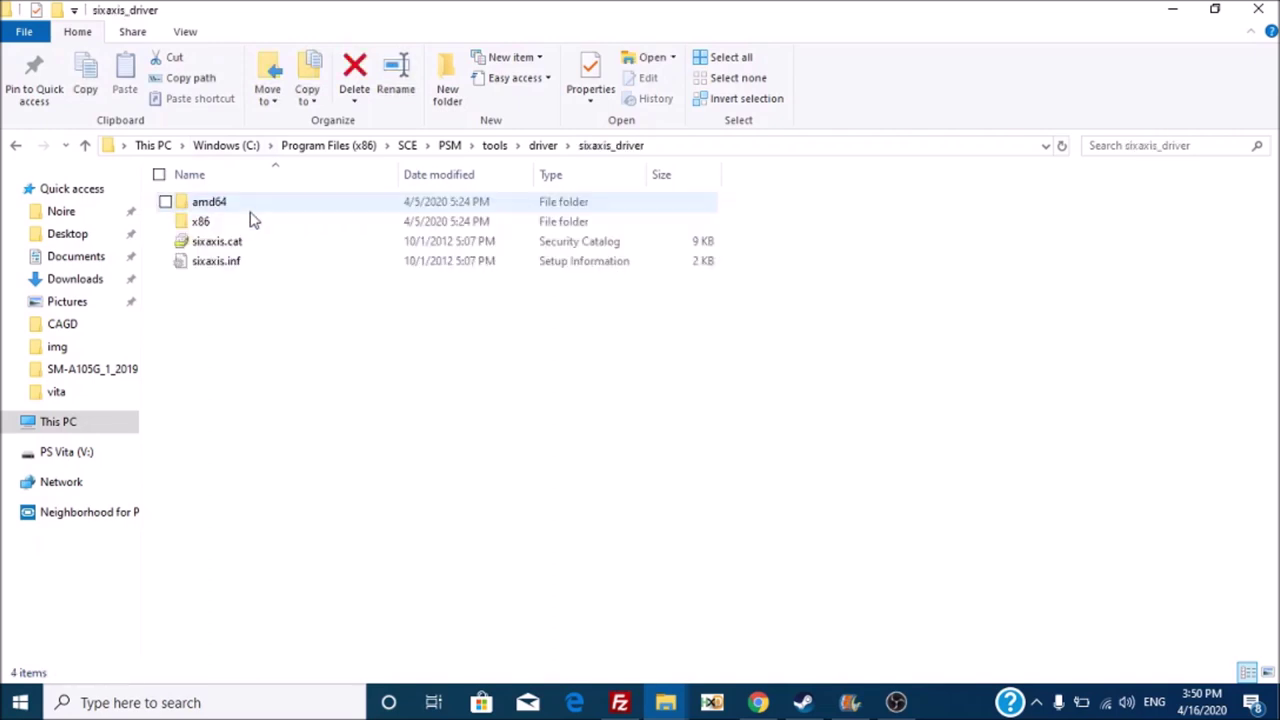
{"action": "left_click_drag", "start_coordinate": [300, 404], "coordinate": [245, 310]}
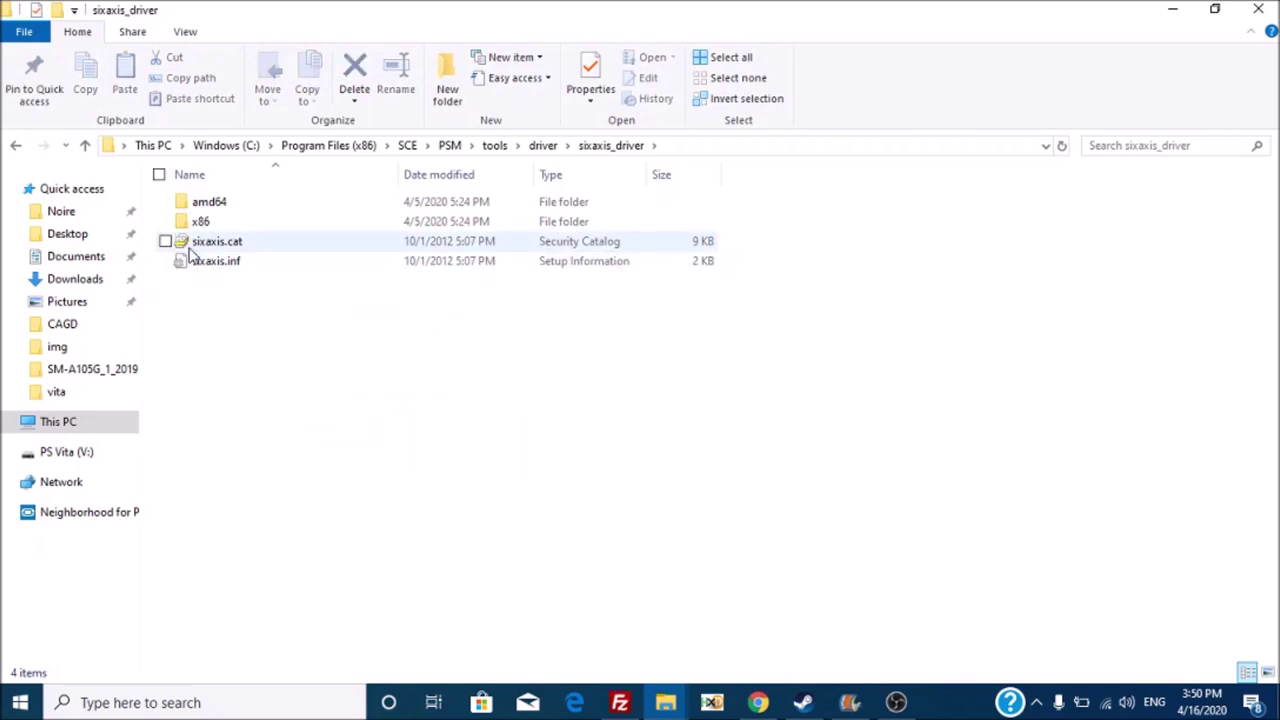
{"action": "left_click", "coordinate": [208, 262]}
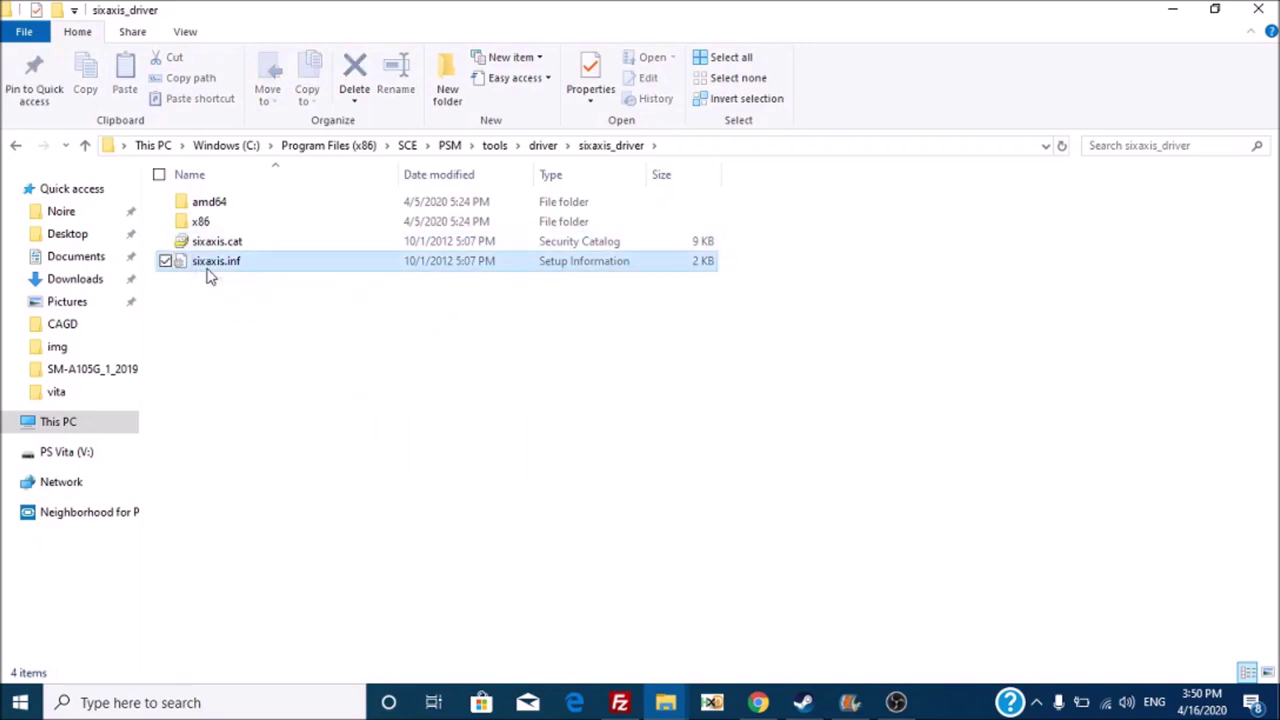
{"action": "left_click", "coordinate": [277, 303]}
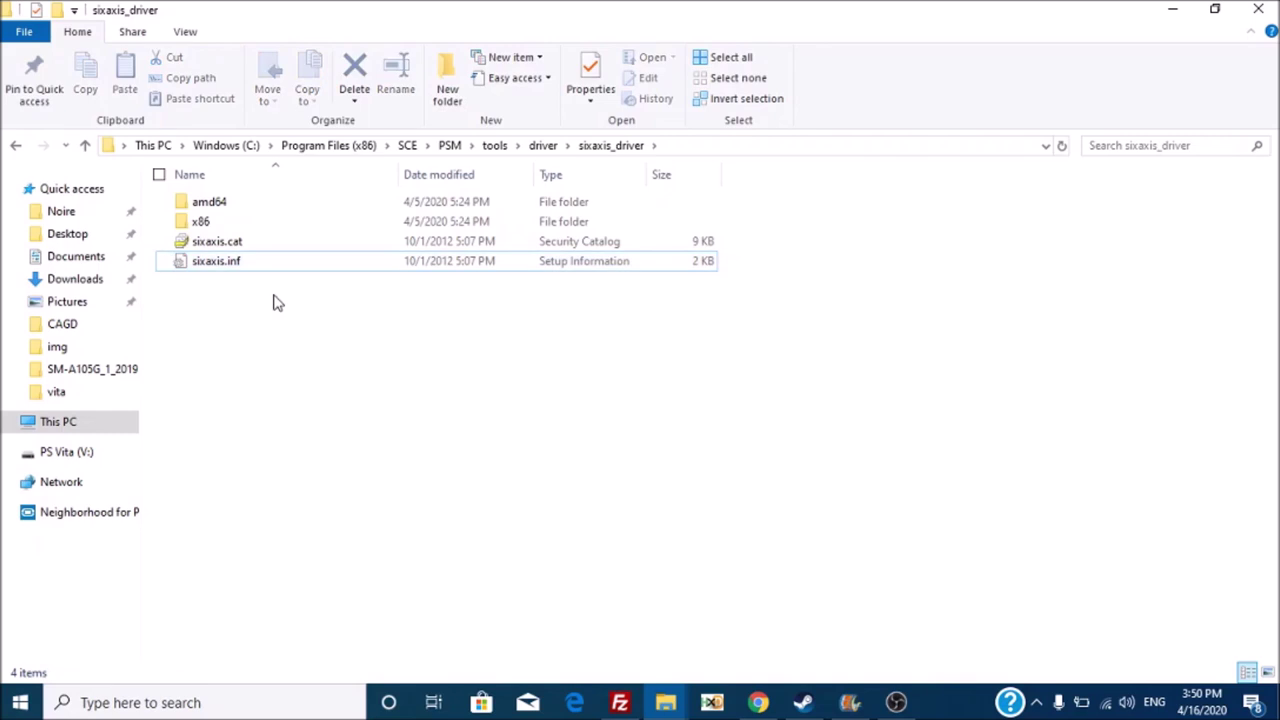
Inspect the PS_Vita driver folder (inst.bat, uninst.bat, dpinst), then return to tools.
{"action": "left_click", "coordinate": [510, 152]}
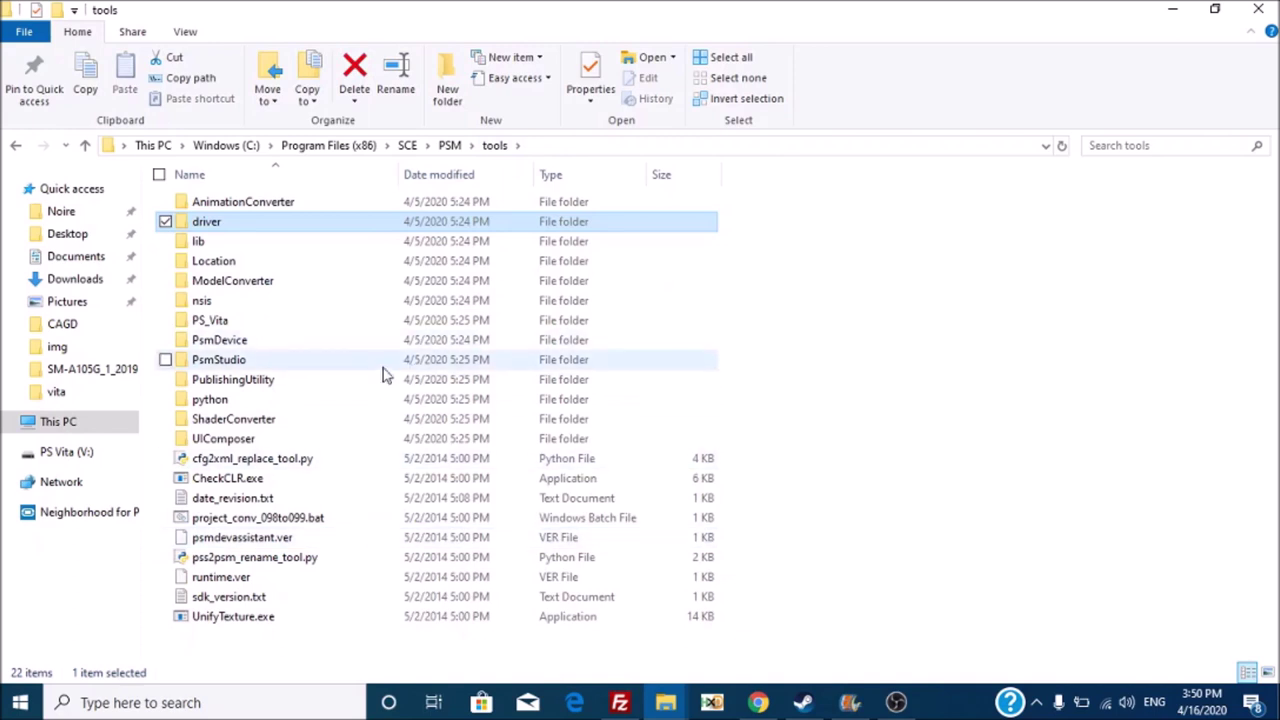
{"action": "left_click", "coordinate": [364, 327]}
{"action": "double_click", "coordinate": [363, 327]}
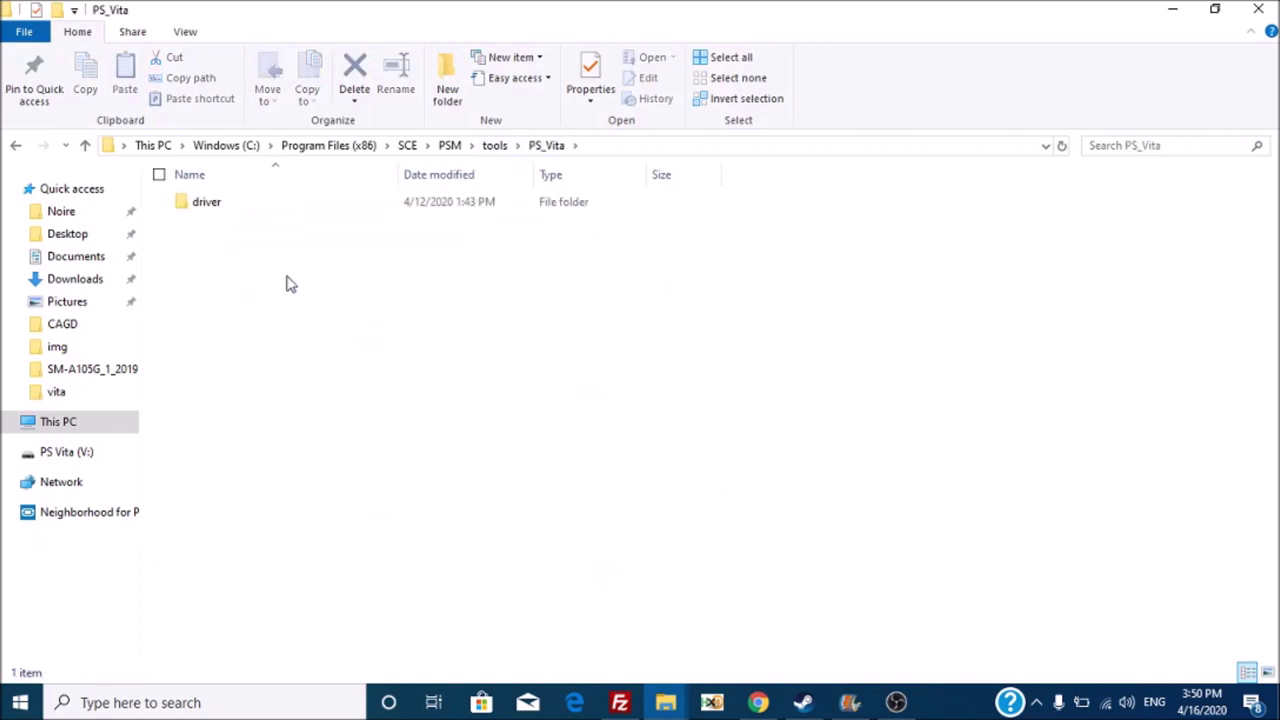
{"action": "double_click", "coordinate": [249, 212]}
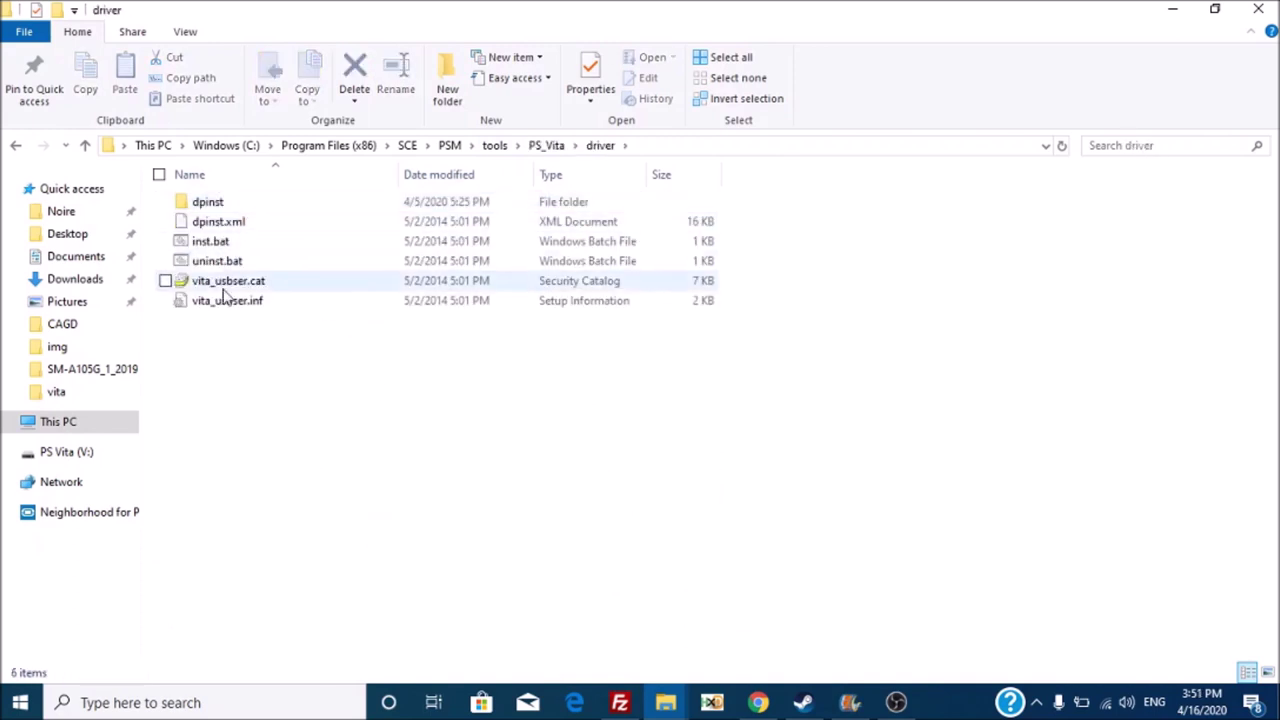
{"action": "left_click", "coordinate": [218, 241]}
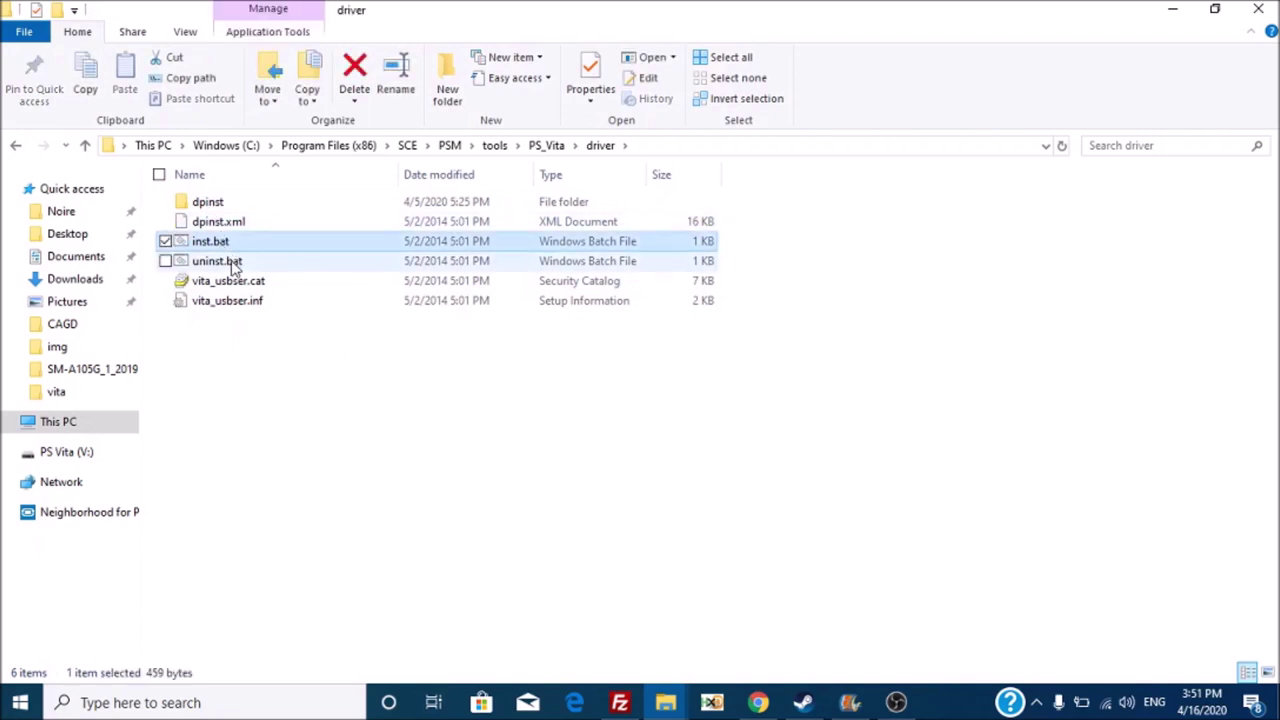
{"action": "left_click", "coordinate": [232, 262], "text": "ctrl"}
{"action": "left_click", "coordinate": [250, 333]}
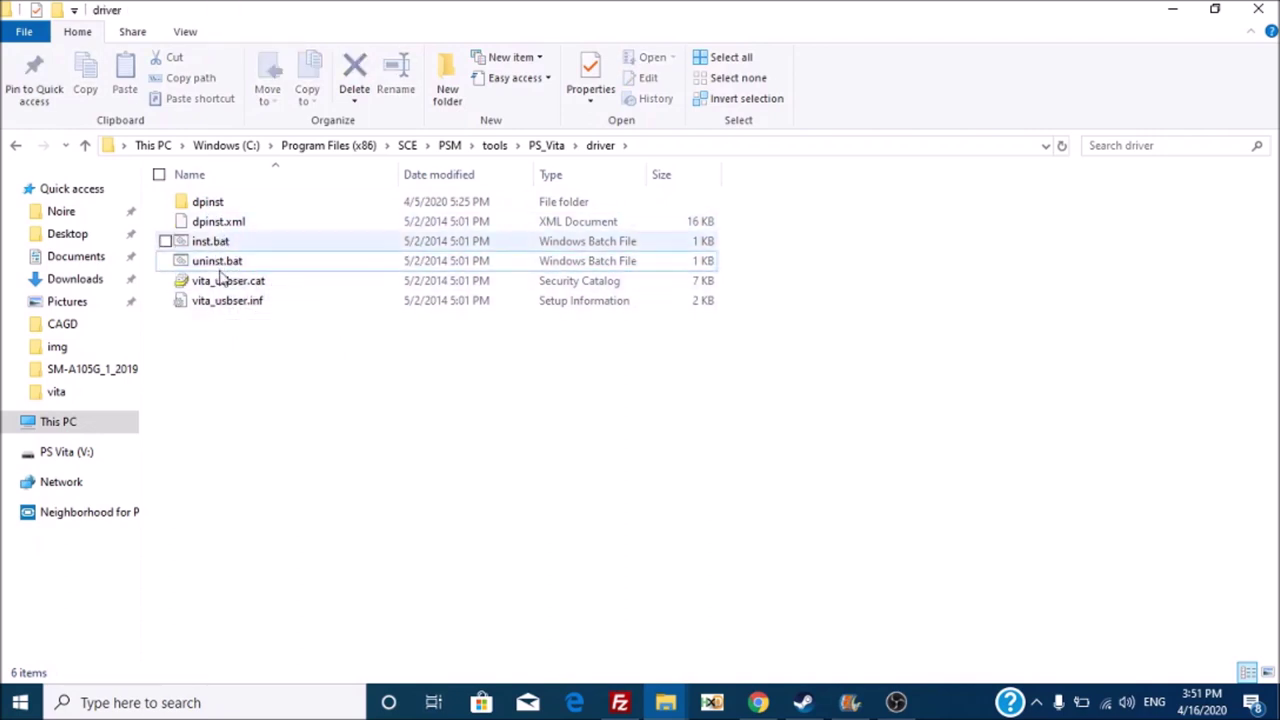
{"action": "left_click", "coordinate": [210, 204]}
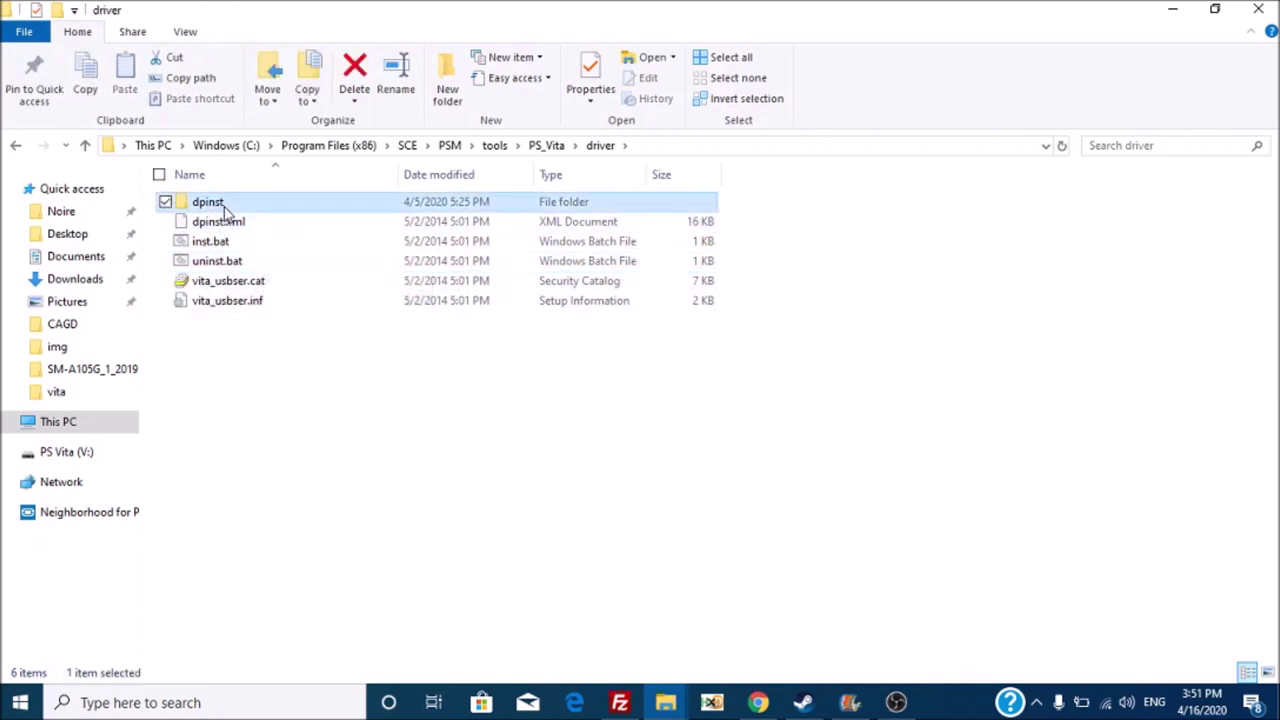
{"action": "left_click", "coordinate": [545, 148]}
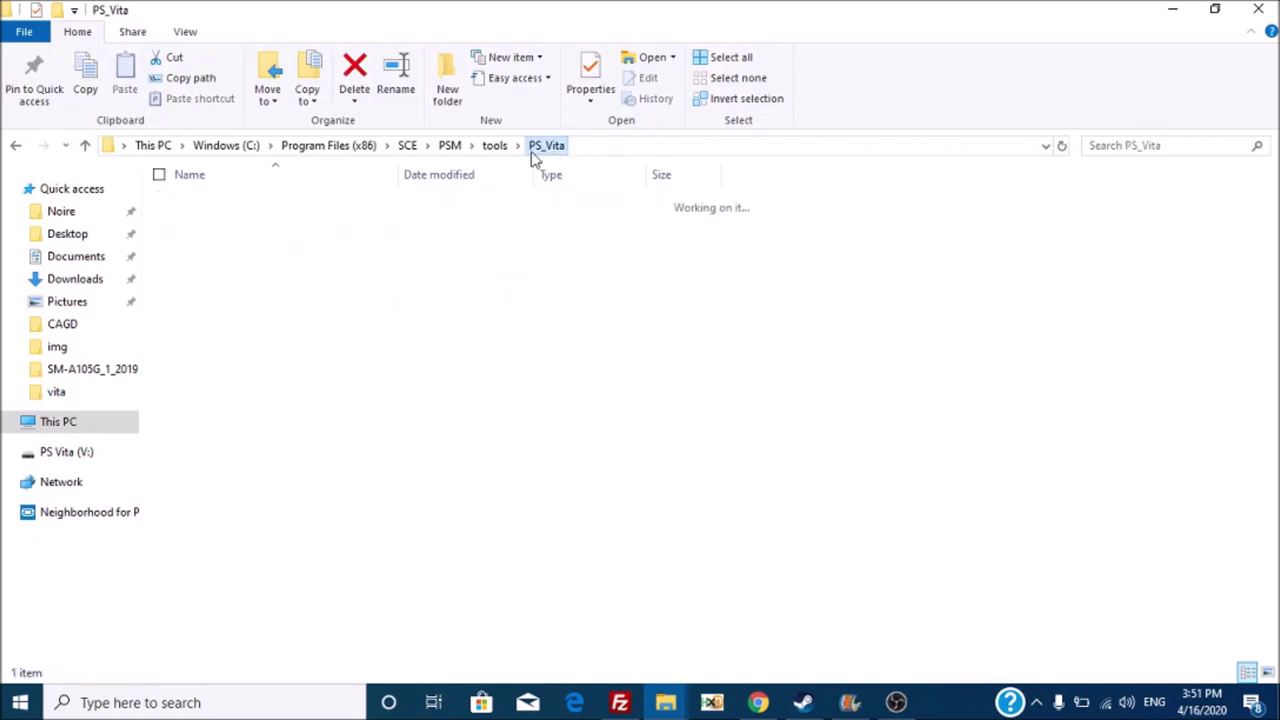
{"action": "left_click", "coordinate": [495, 148]}
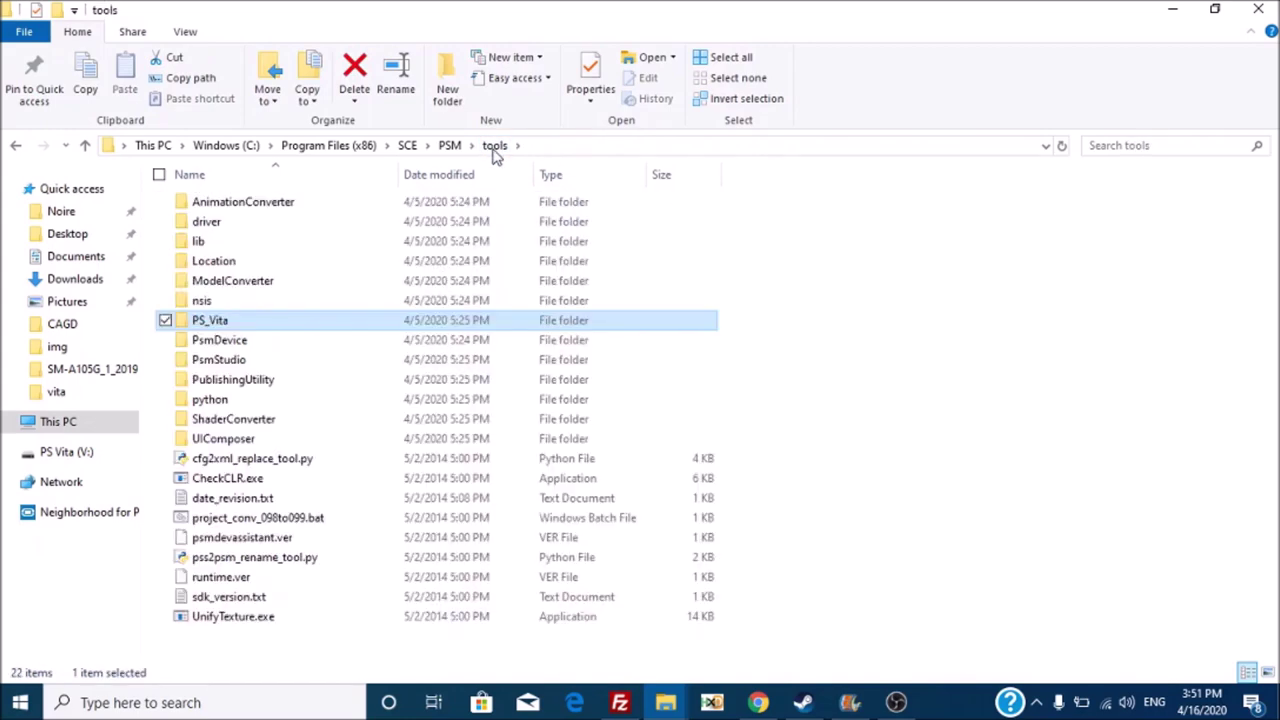
In Chrome, go to Development Tools > PSM > PSM Drivers on PSM Reborn.
{"action": "left_click", "coordinate": [759, 703]}
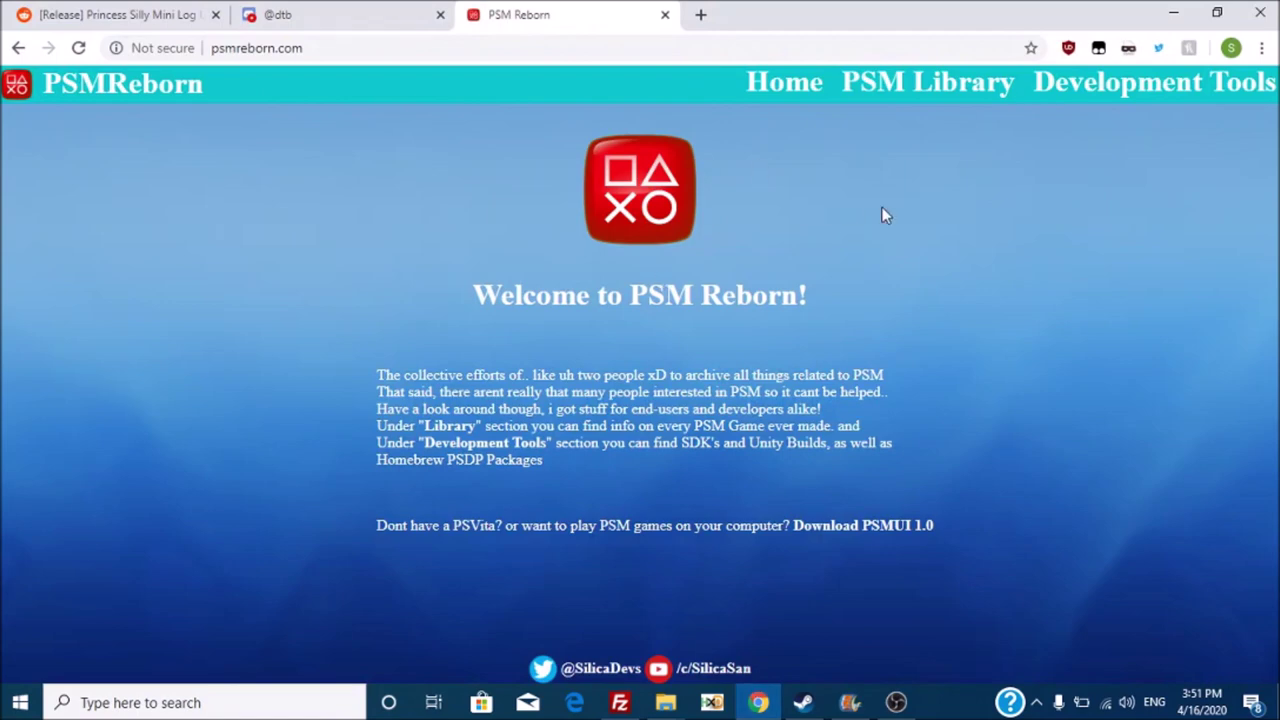
{"action": "left_click", "coordinate": [1080, 95]}
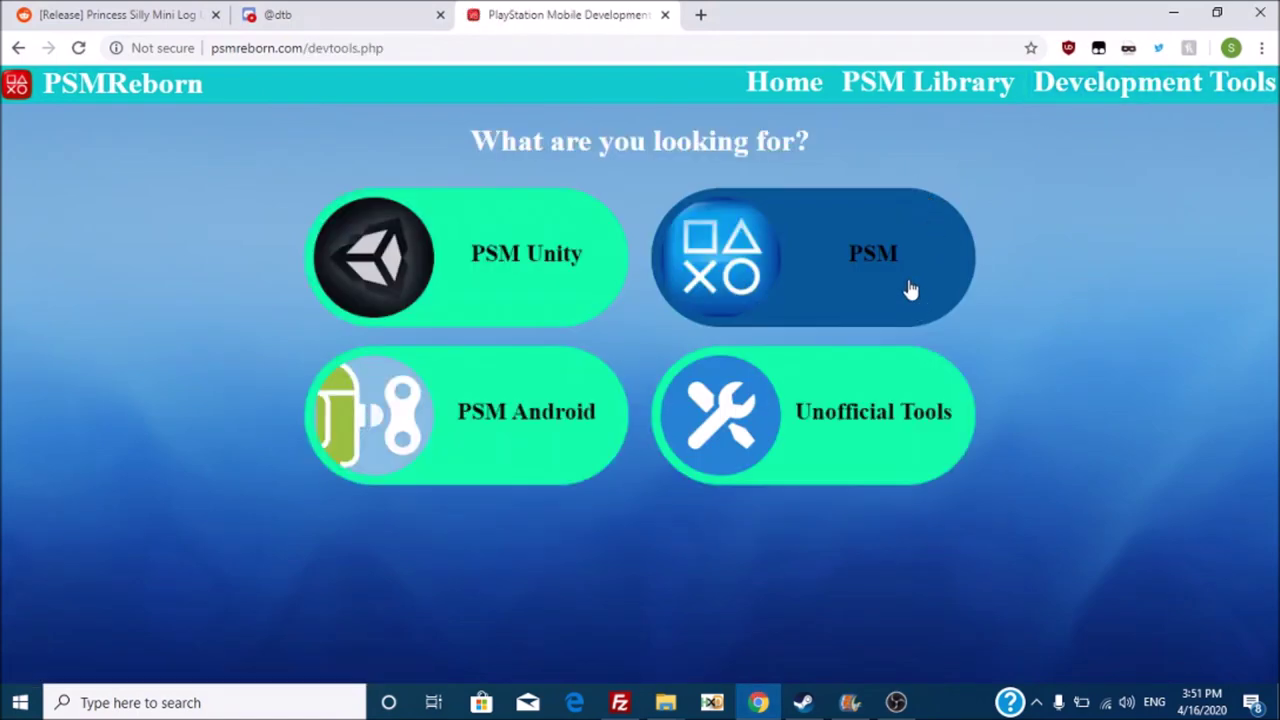
{"action": "left_click", "coordinate": [910, 290]}
{"action": "scroll", "coordinate": [1100, 582], "scroll_direction": "down", "scroll_amount": 2}
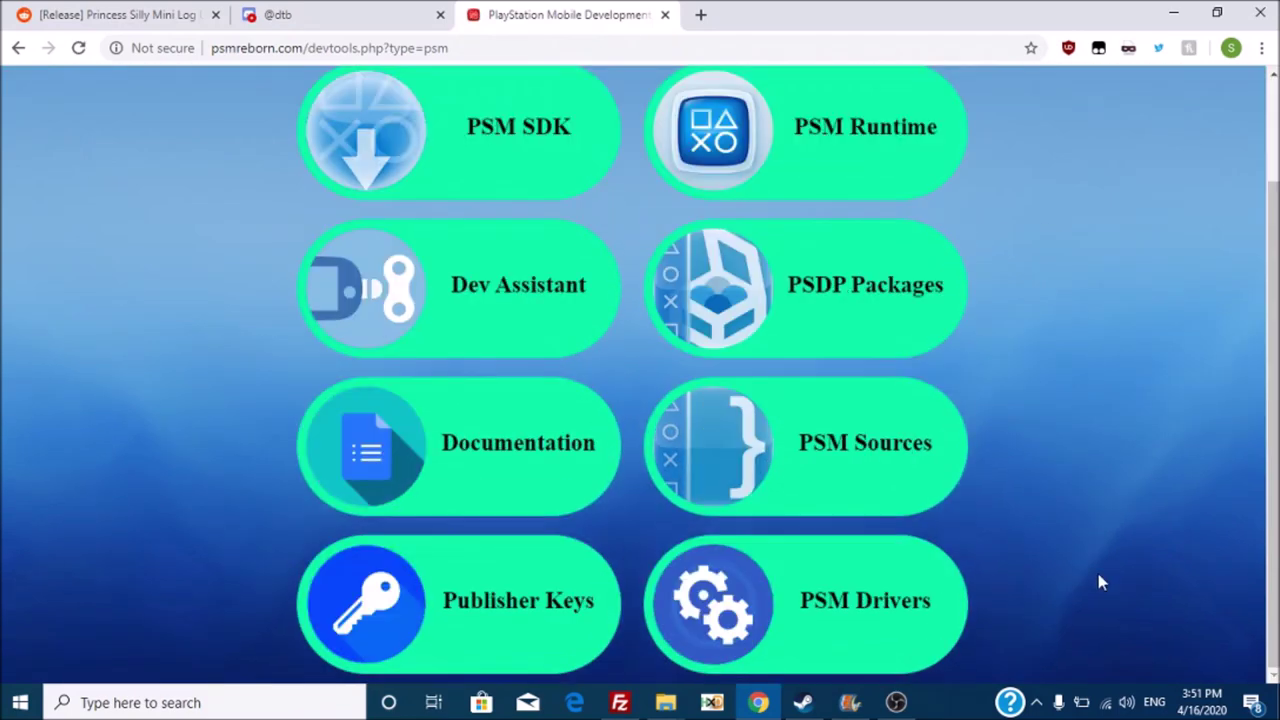
{"action": "left_click", "coordinate": [918, 572]}
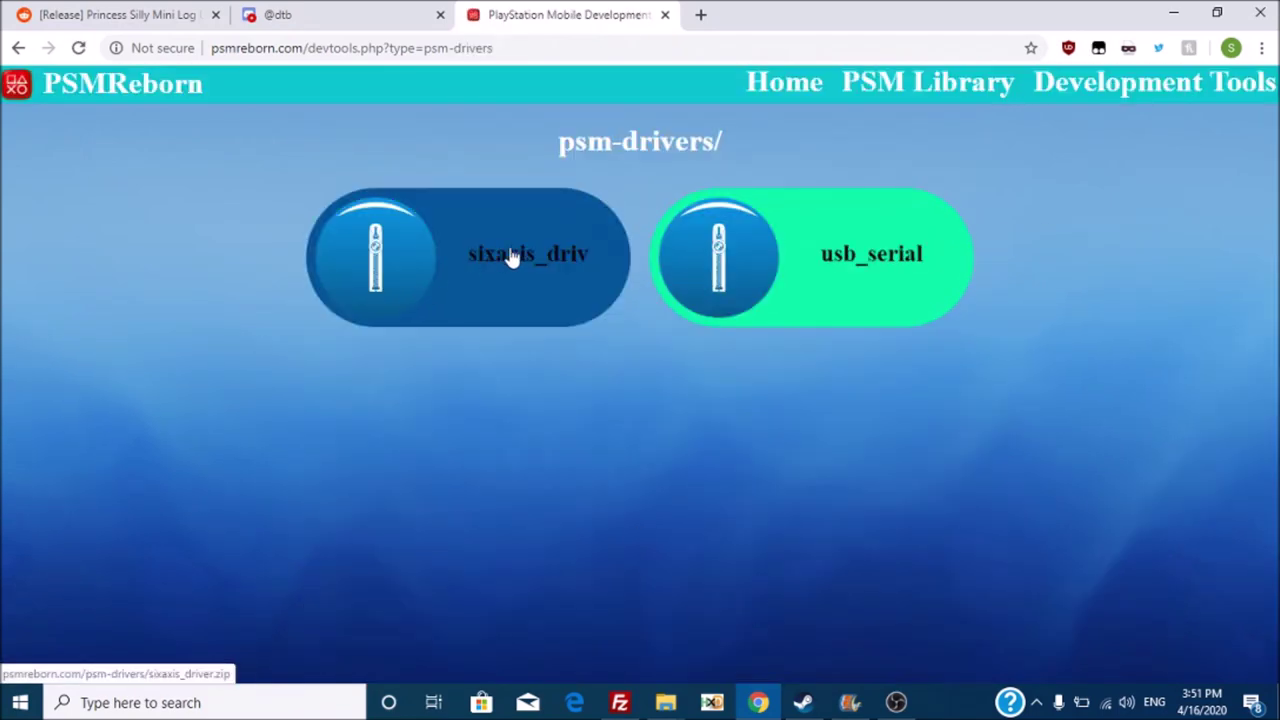
Save the sixaxis driver as sixaxis_driver.zip, replacing the existing copy.
{"action": "left_click", "coordinate": [489, 262]}
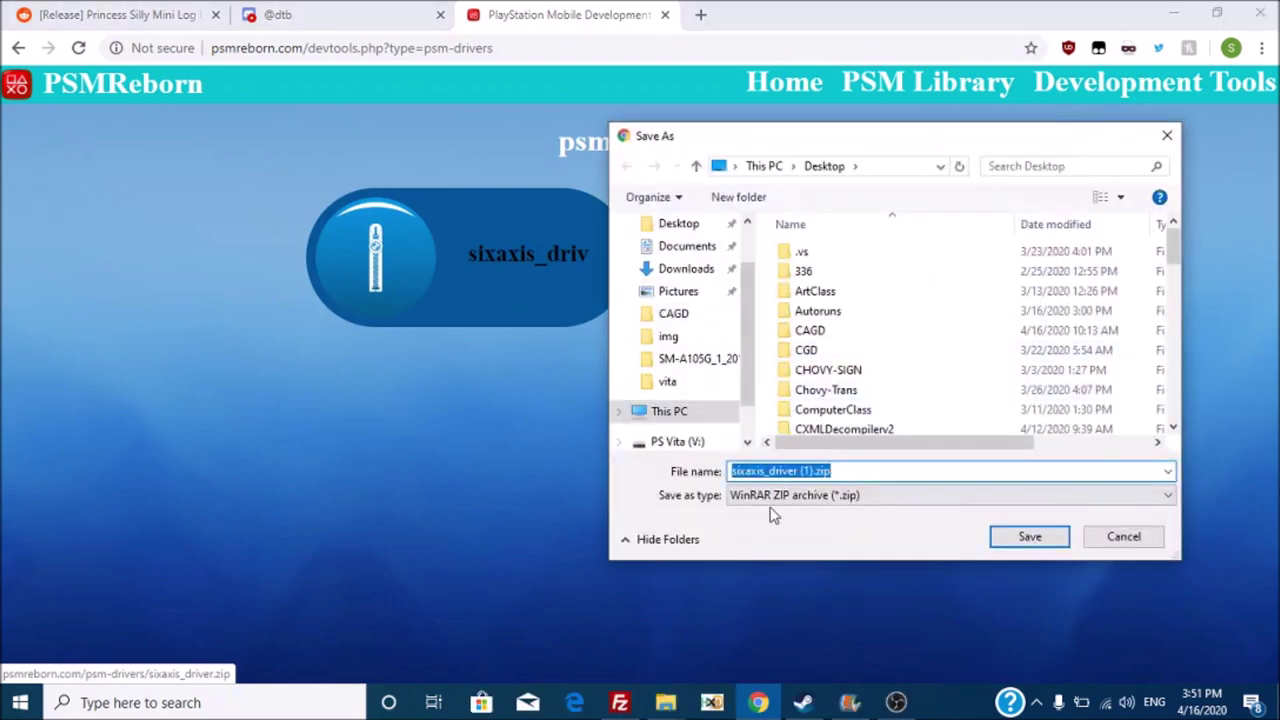
{"action": "left_click", "coordinate": [806, 471]}
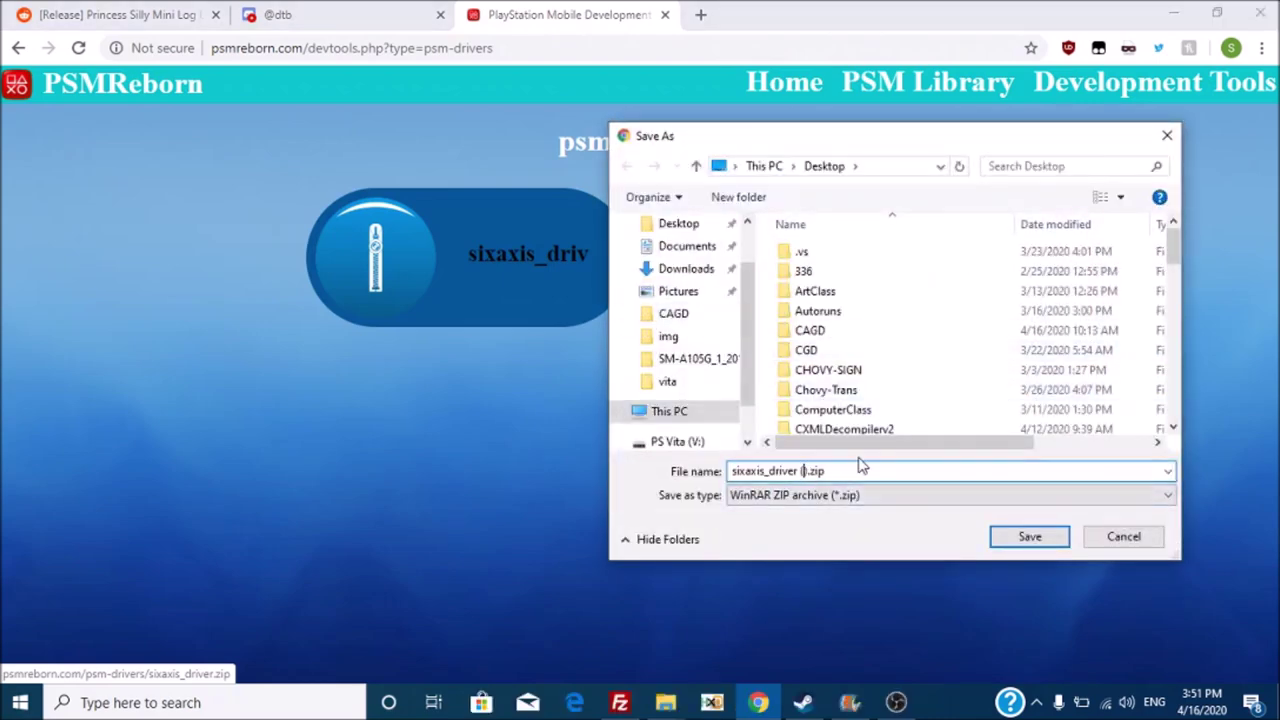
{"action": "key", "text": "Return"}
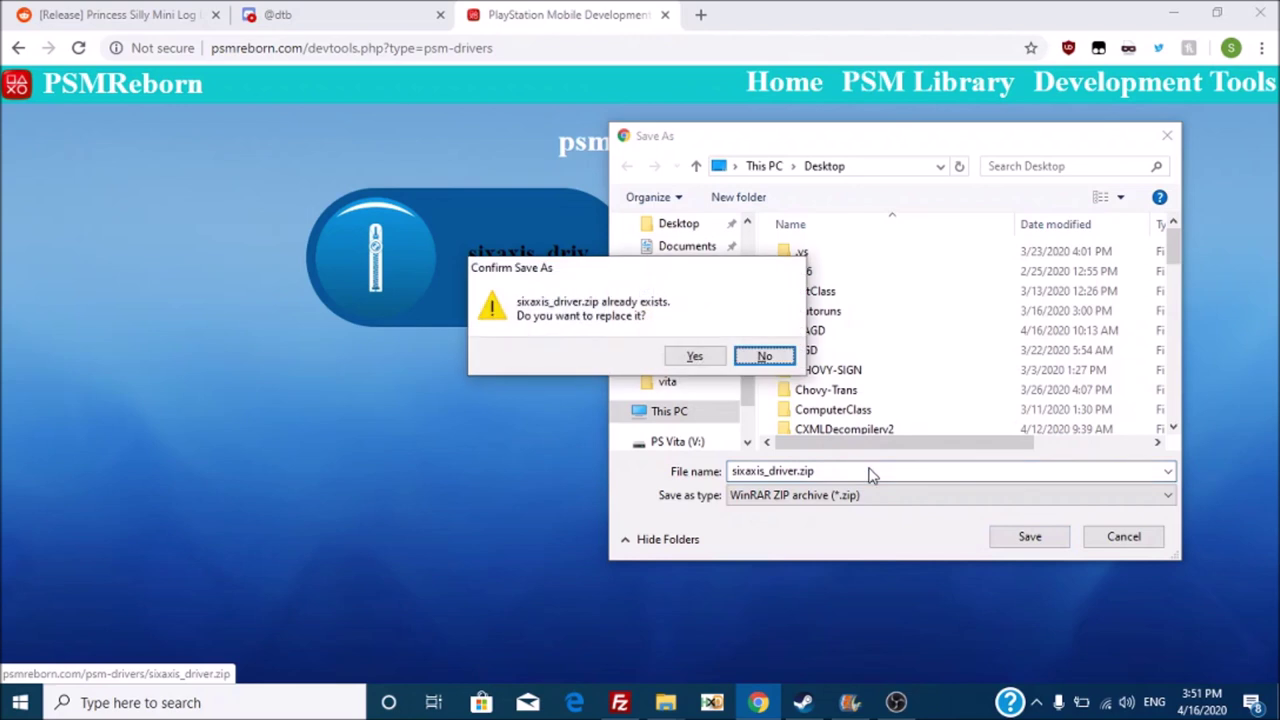
{"action": "key", "text": "y"}
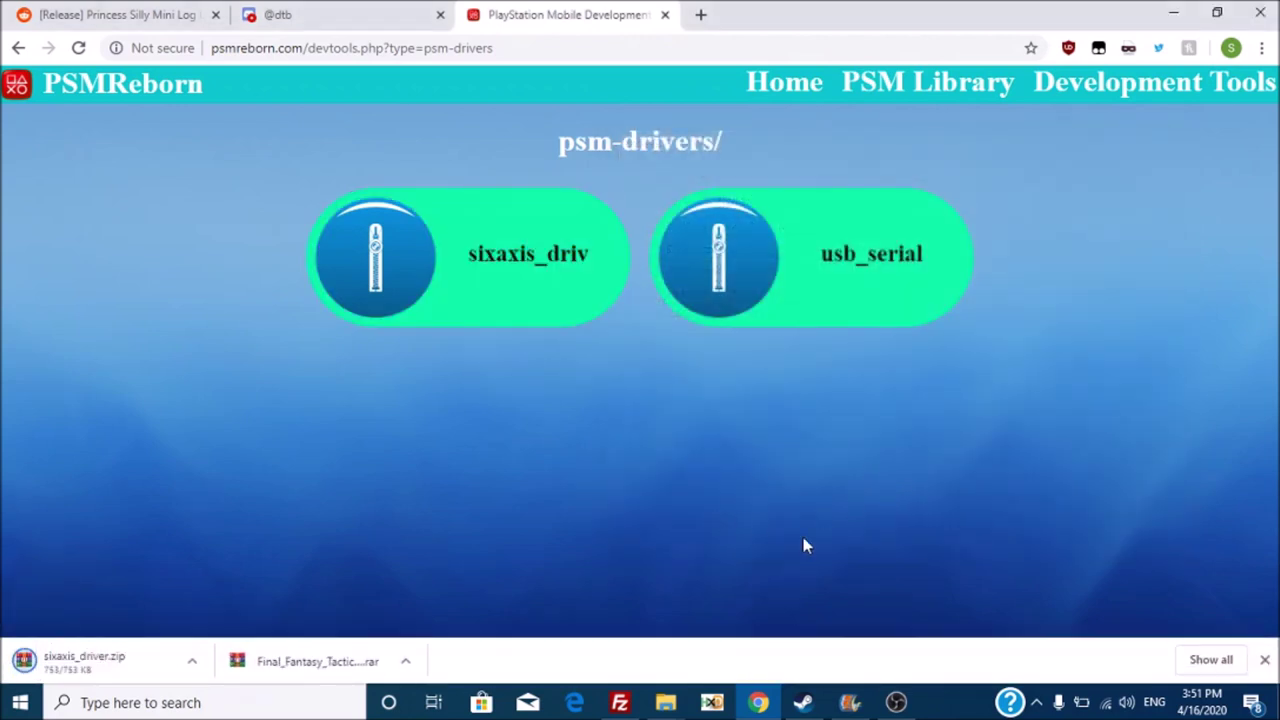
Extract sixaxis_driver.zip from the desktop into sixaxis_driver\, overwriting all existing files.
{"action": "left_click", "coordinate": [1264, 660]}
{"action": "left_click", "coordinate": [1277, 708]}
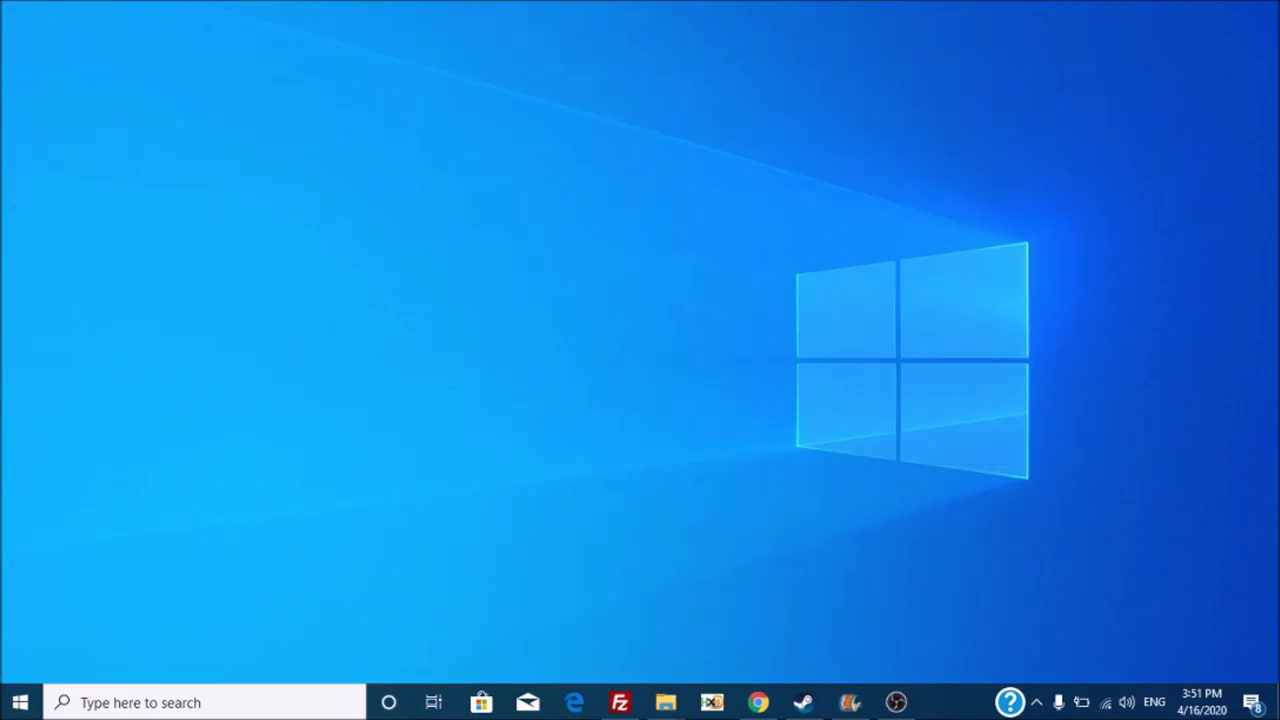
{"action": "left_click", "coordinate": [1225, 392]}
{"action": "right_click", "coordinate": [1088, 416]}
{"action": "left_click", "coordinate": [1090, 430]}
{"action": "right_click", "coordinate": [1097, 429]}
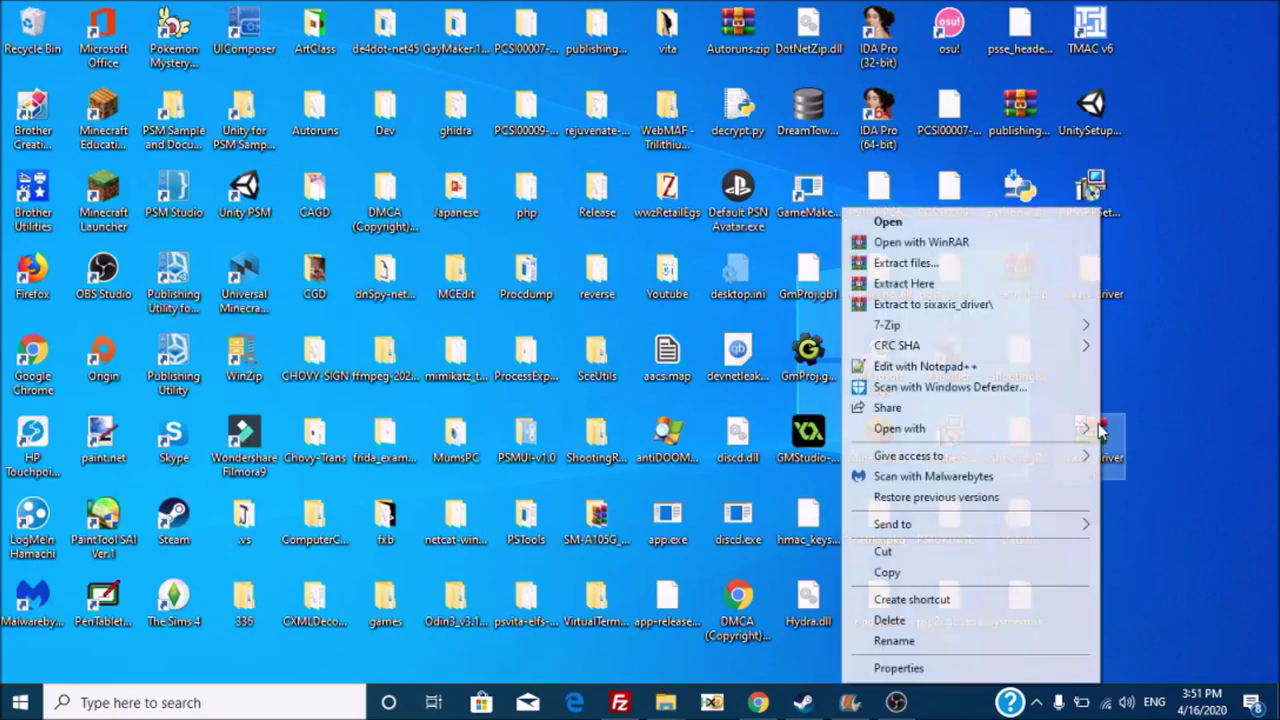
{"action": "left_click", "coordinate": [930, 306]}
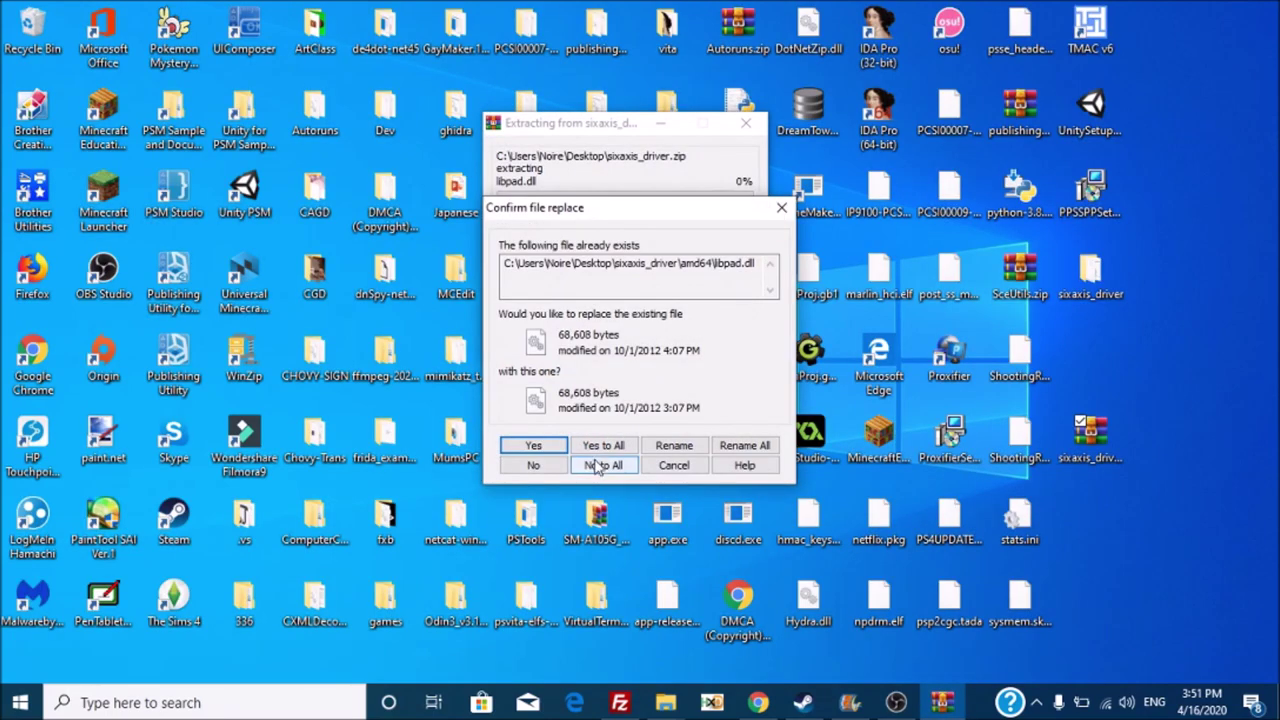
{"action": "left_click", "coordinate": [600, 446]}
{"action": "left_click", "coordinate": [1083, 274]}
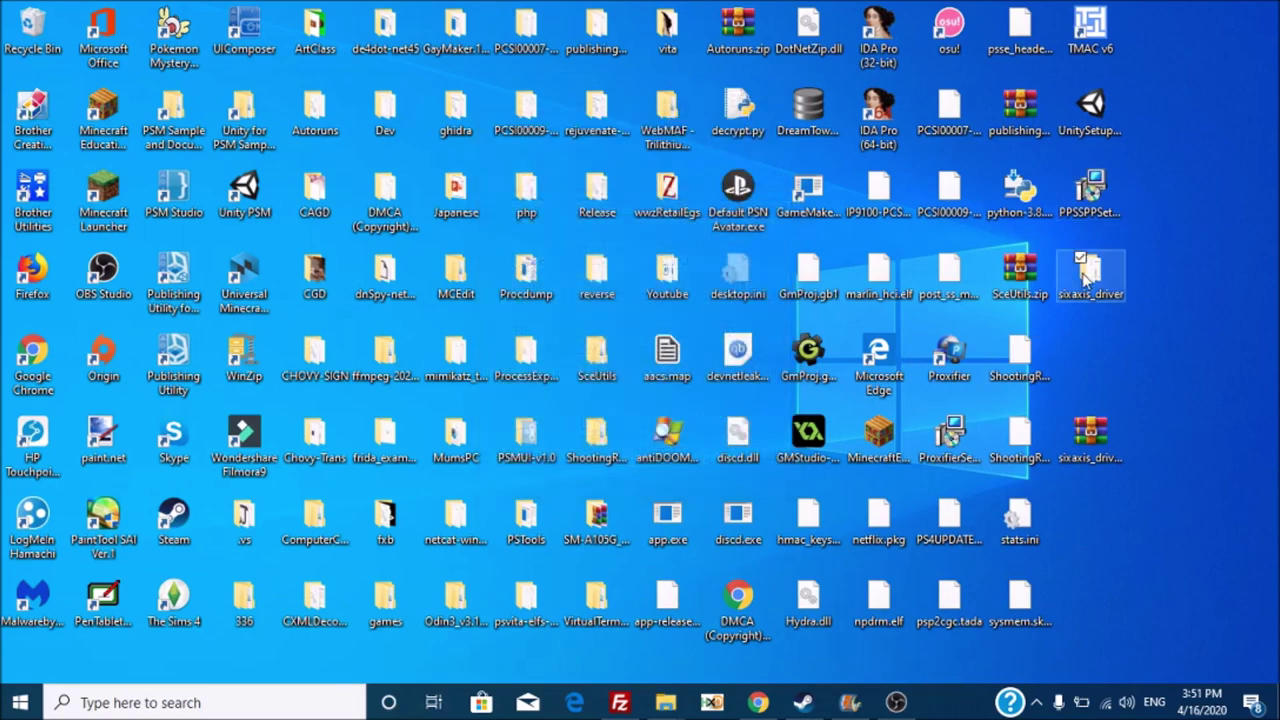
Open sixaxis.cat's Digital Signatures and select the Sony Computer Entertainment Inc. signer.
{"action": "double_click", "coordinate": [1090, 287]}
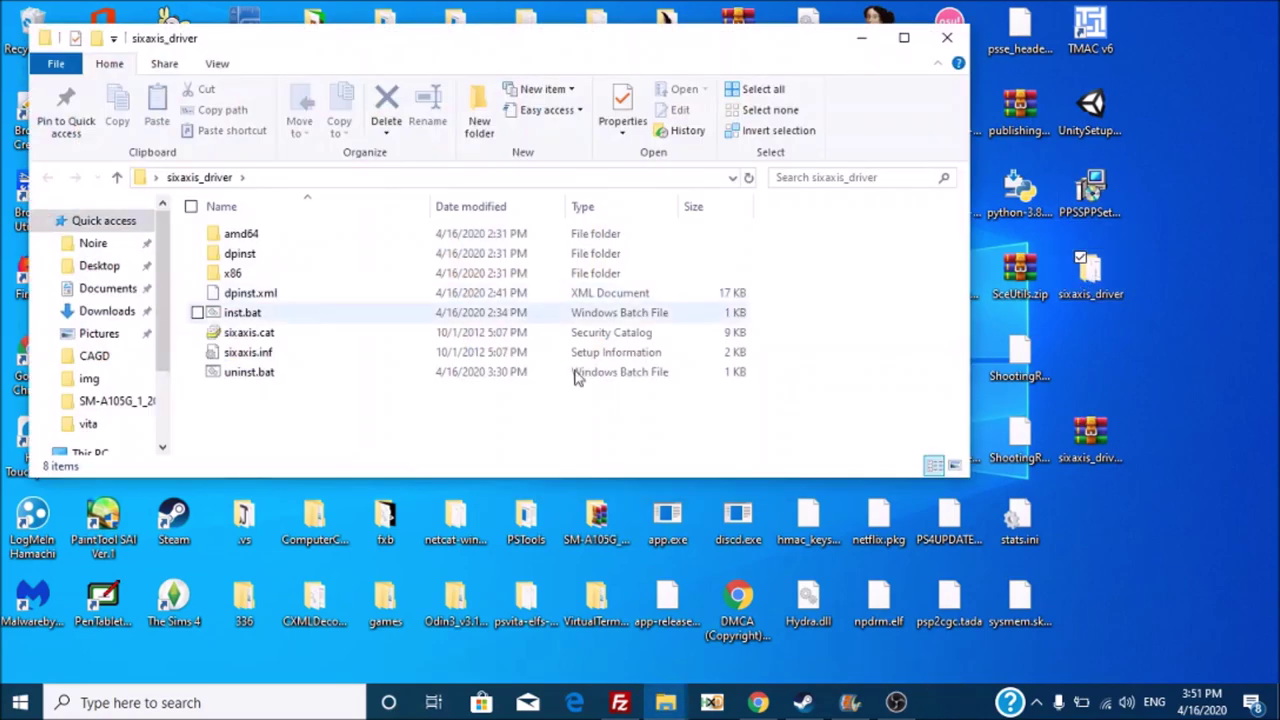
{"action": "left_click", "coordinate": [395, 340]}
{"action": "right_click", "coordinate": [395, 340]}
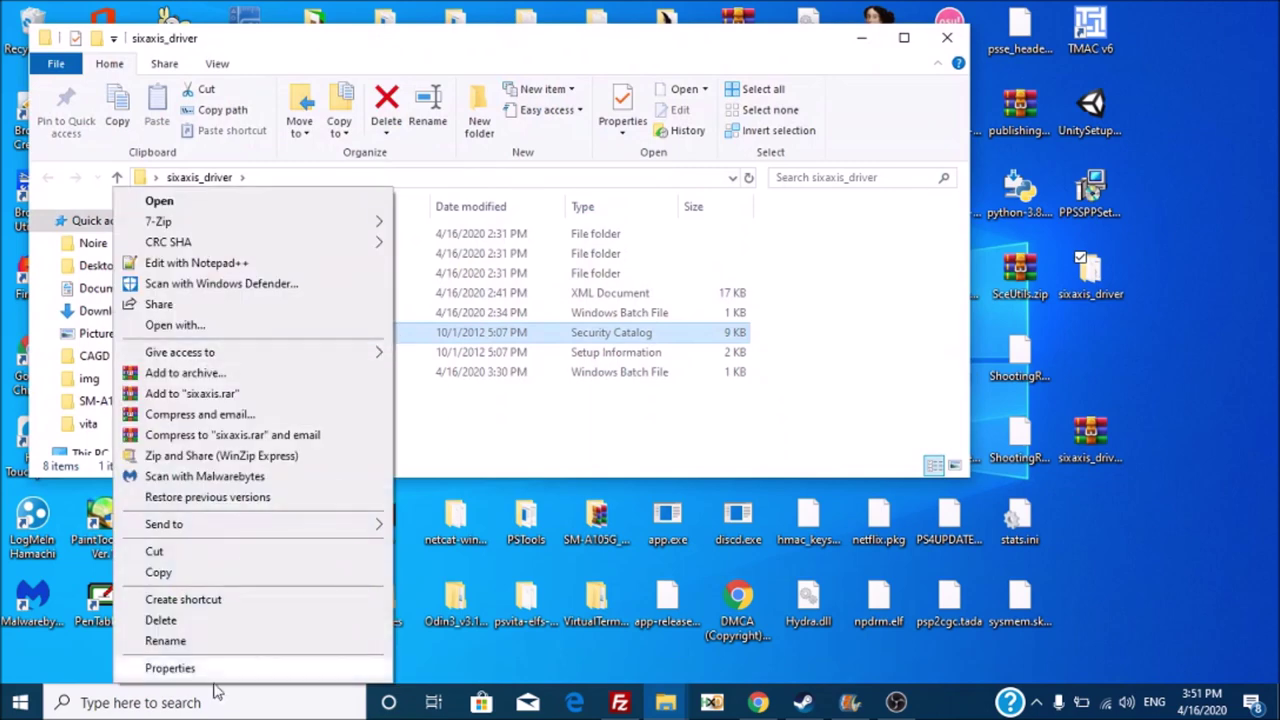
{"action": "left_click", "coordinate": [443, 342]}
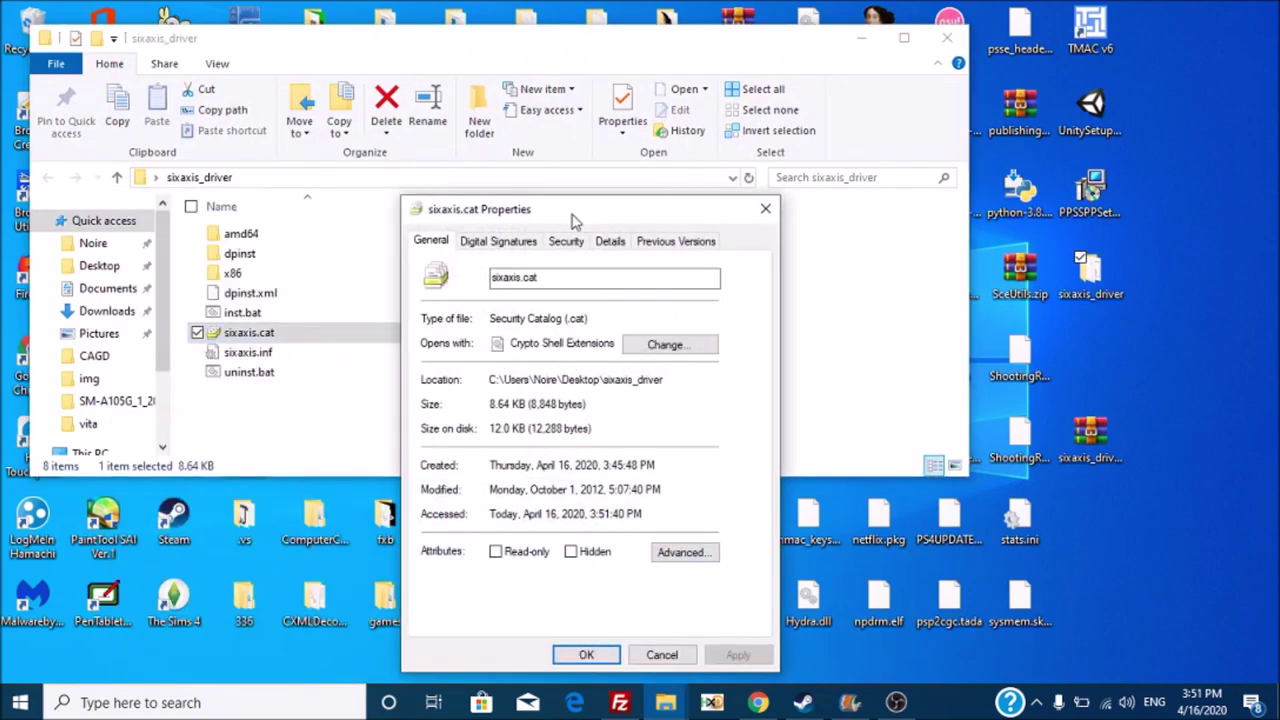
{"action": "left_click", "coordinate": [505, 242]}
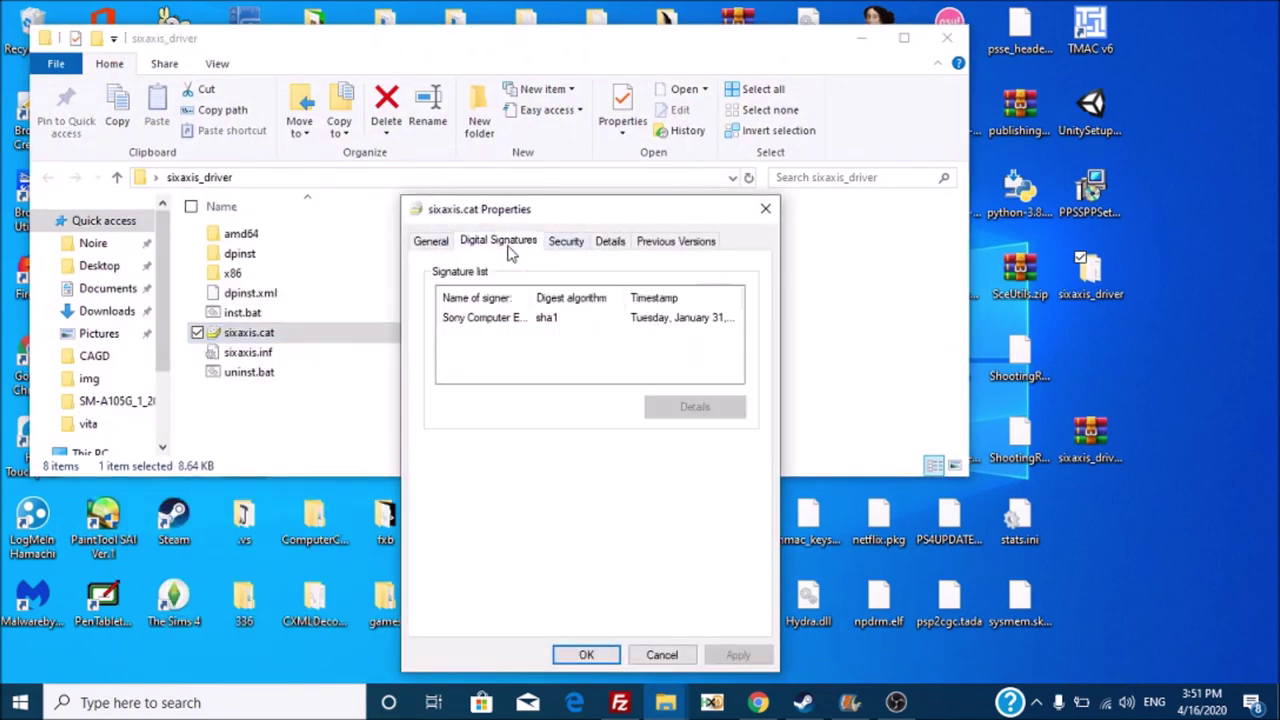
{"action": "left_click", "coordinate": [520, 316]}
{"action": "left_click_drag", "start_coordinate": [530, 296], "coordinate": [603, 292]}
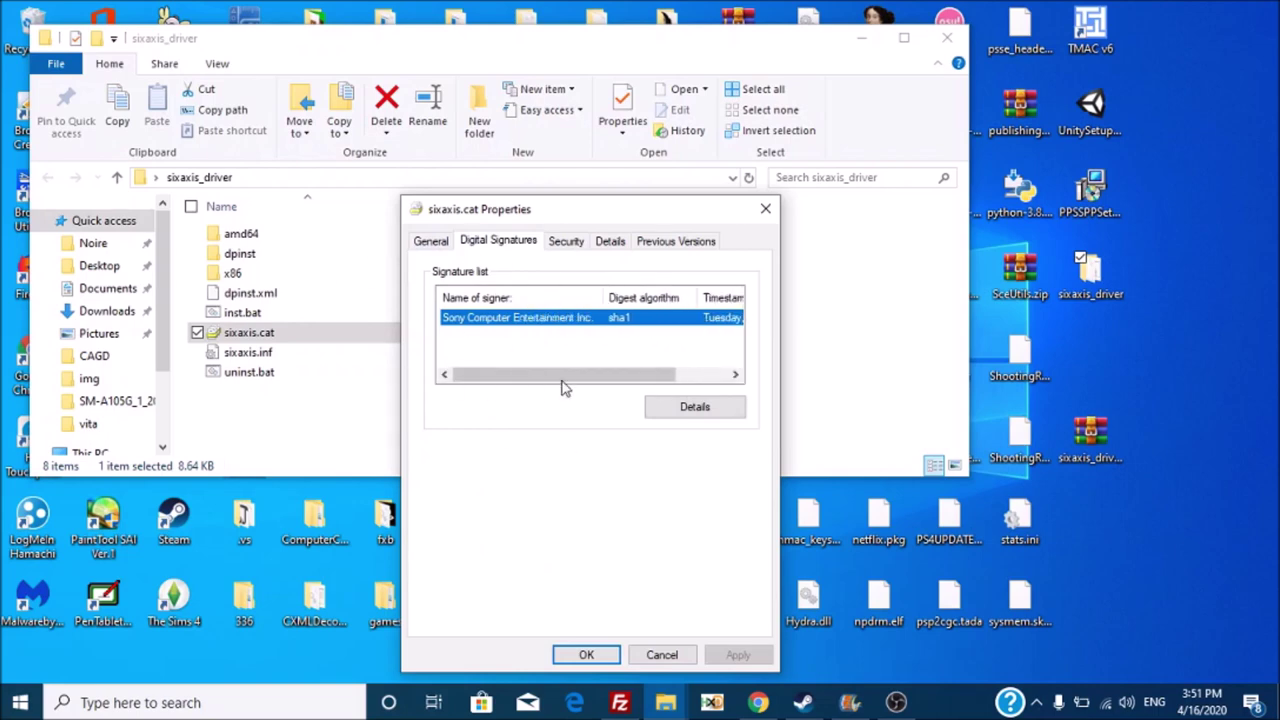
Check the Sony signature details and VeriSign countersignature, close both dialogs, and select inst.bat.
{"action": "left_click", "coordinate": [657, 410]}
{"action": "left_click", "coordinate": [717, 375]}
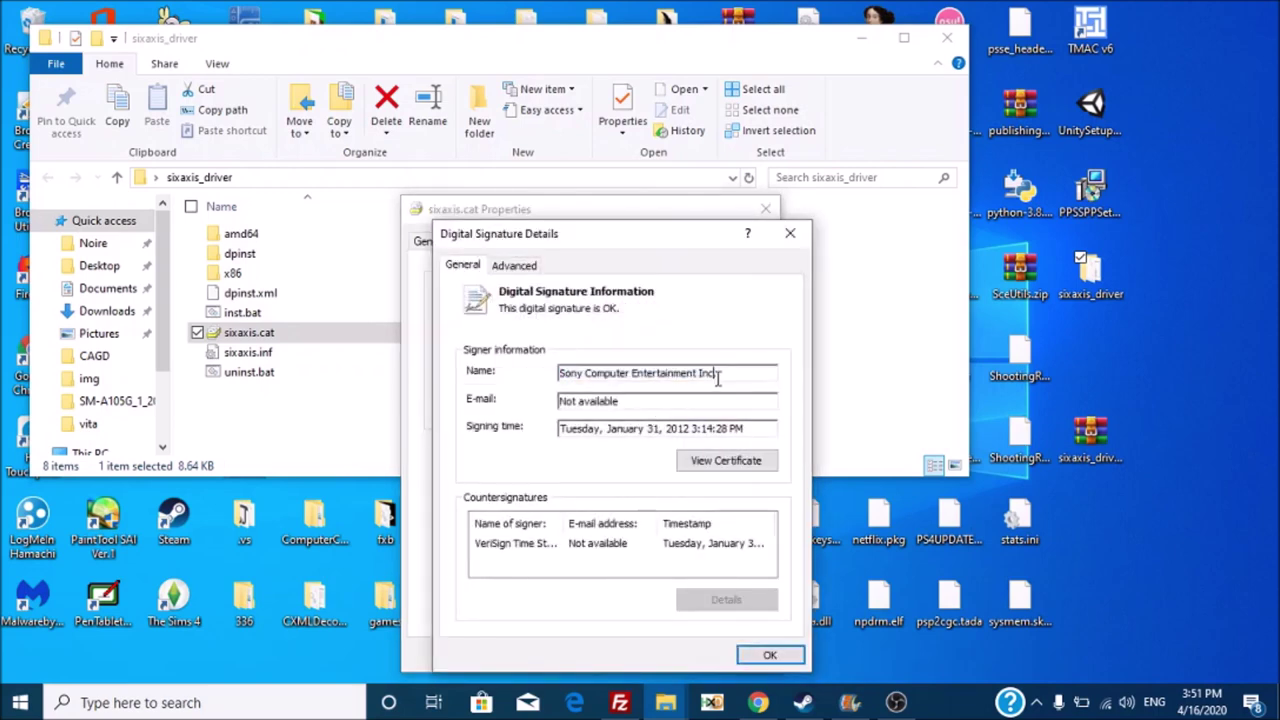
{"action": "left_click_drag", "start_coordinate": [741, 370], "coordinate": [511, 372]}
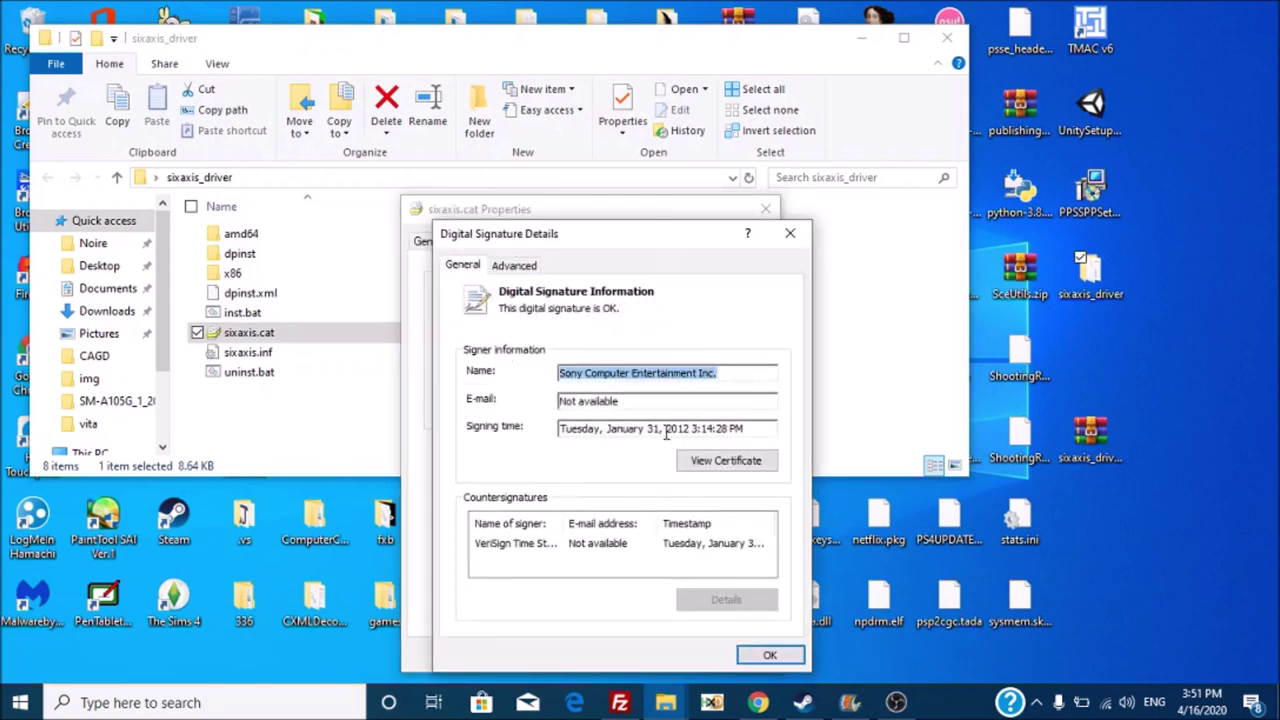
{"action": "left_click_drag", "start_coordinate": [666, 432], "coordinate": [703, 429]}
{"action": "left_click", "coordinate": [595, 548]}
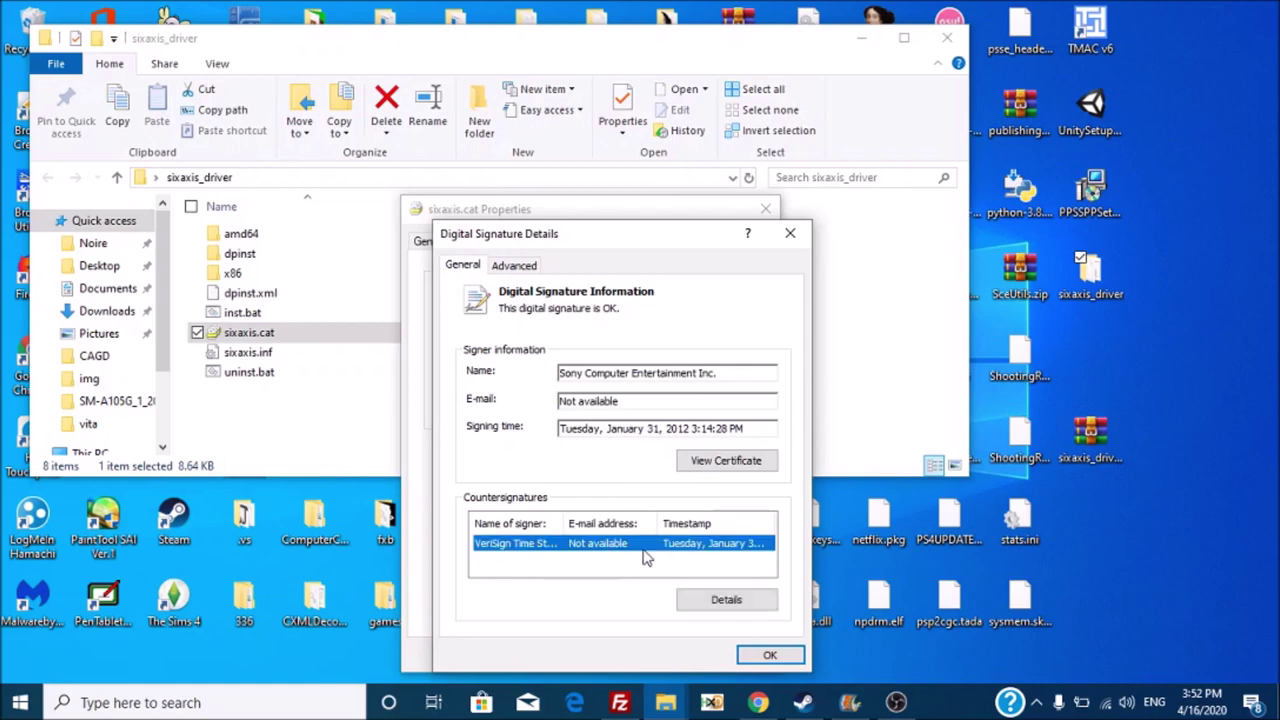
{"action": "left_click", "coordinate": [769, 650]}
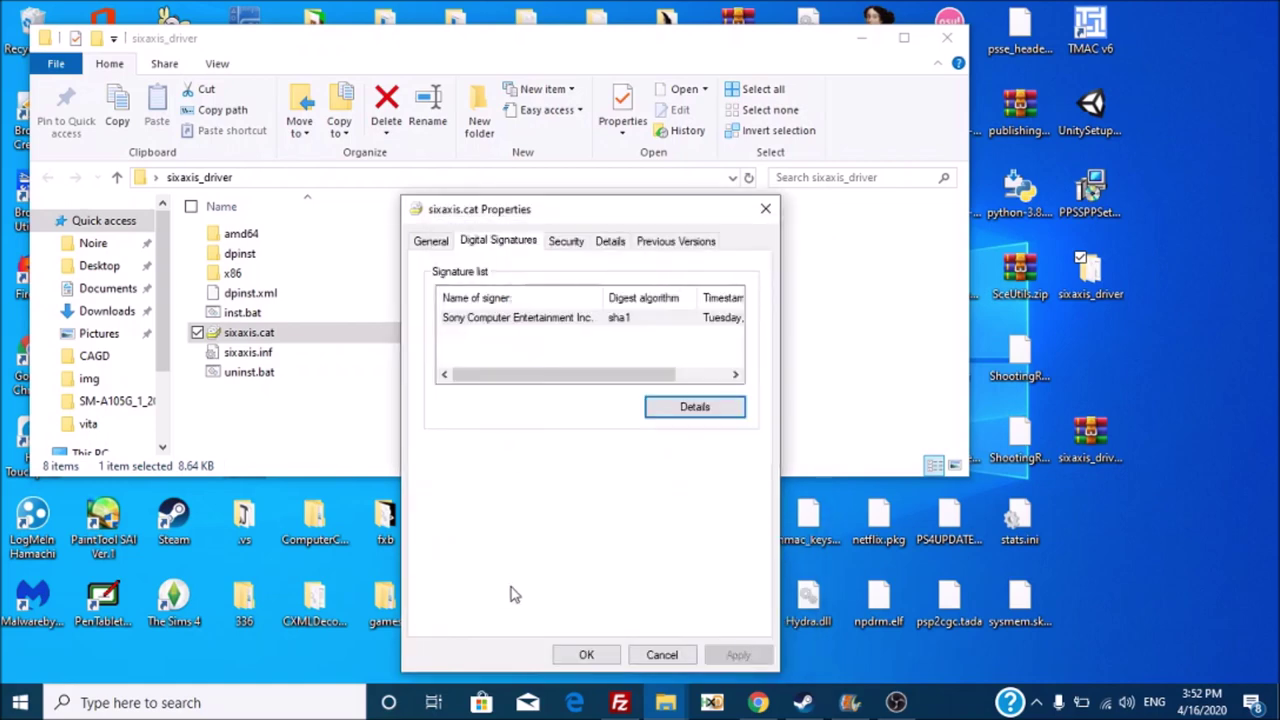
{"action": "left_click", "coordinate": [618, 658]}
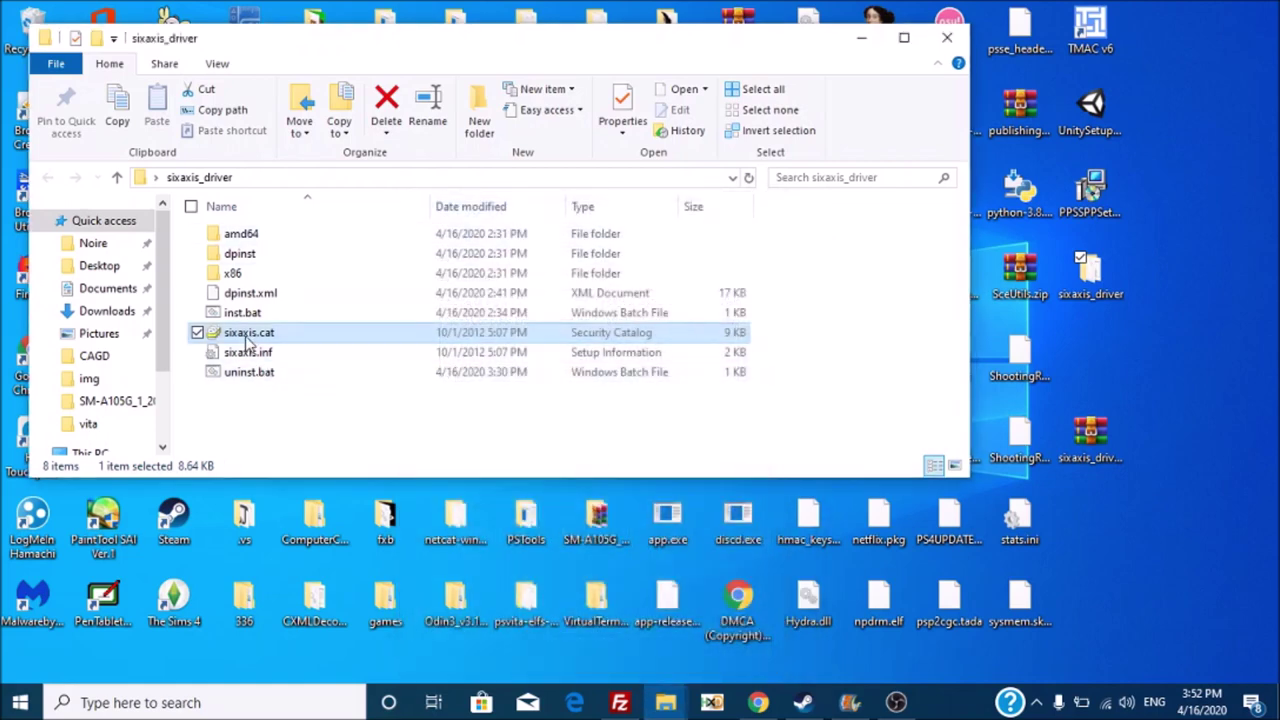
{"action": "left_click", "coordinate": [275, 294]}
{"action": "left_click", "coordinate": [248, 313]}
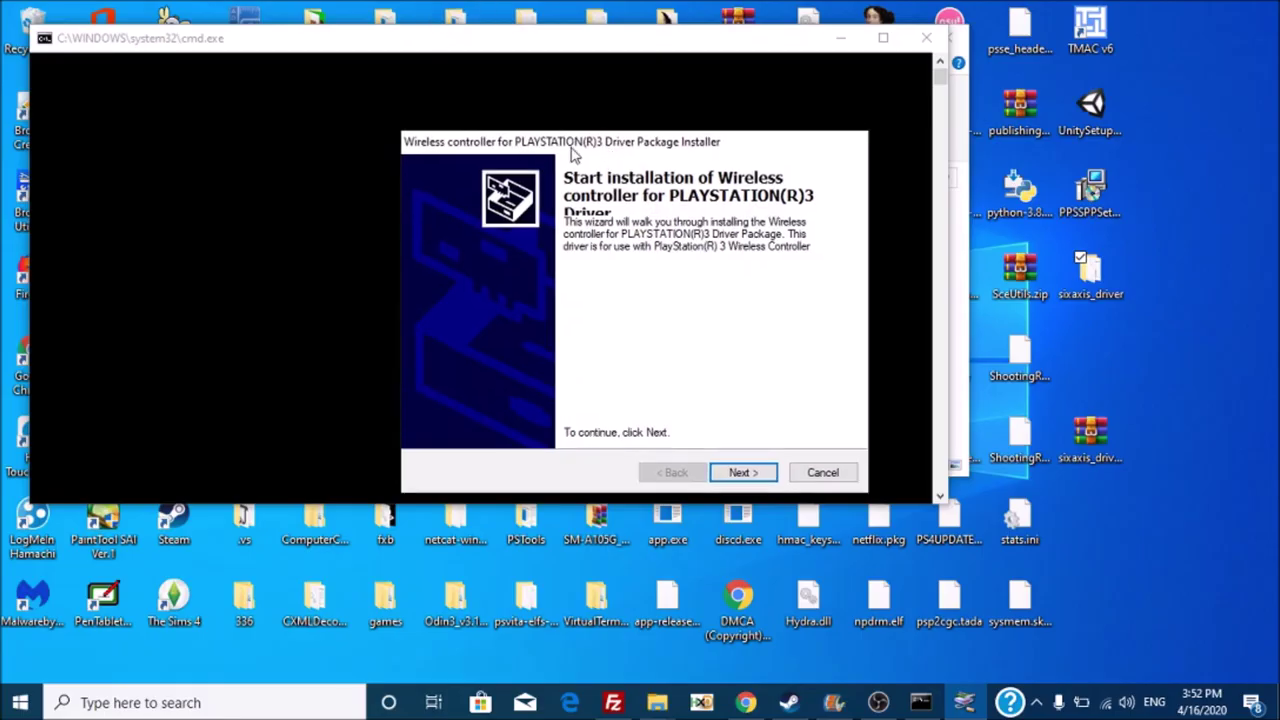
Run the PLAYSTATION(R)3 wireless controller driver wizard through Next and Finish.
{"action": "left_click_drag", "start_coordinate": [460, 37], "coordinate": [972, 439]}
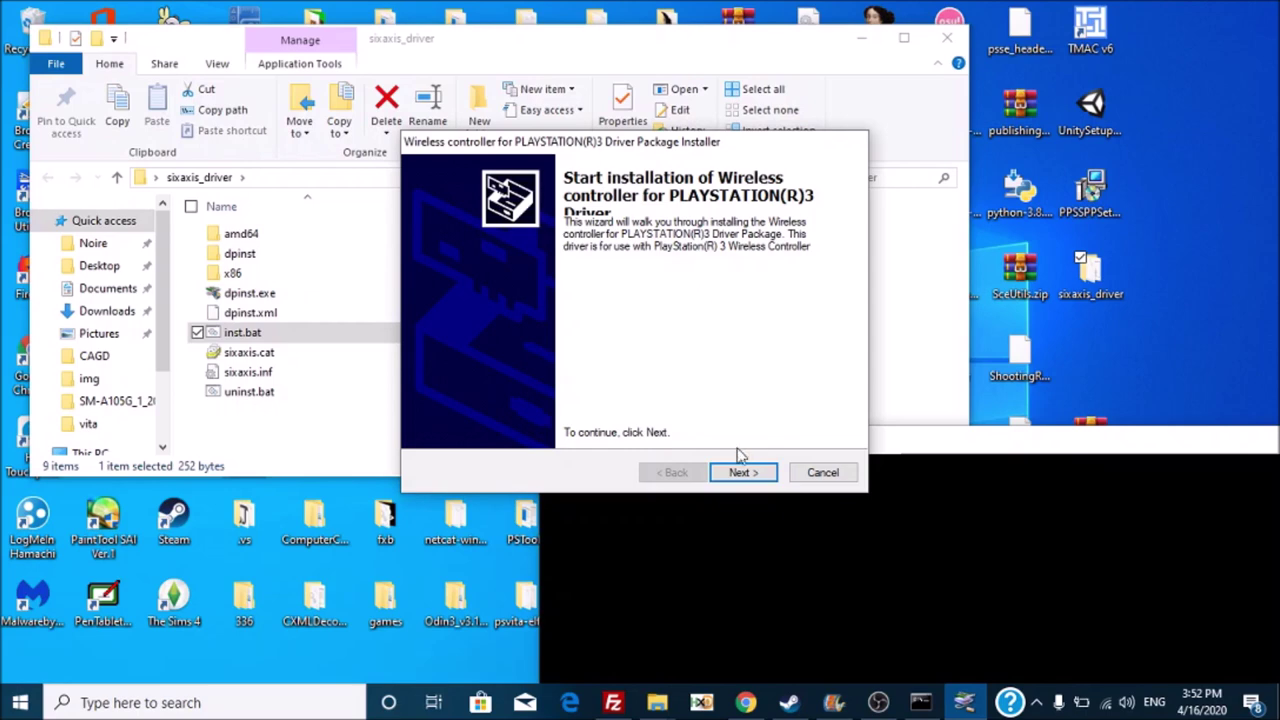
{"action": "left_click", "coordinate": [729, 477]}
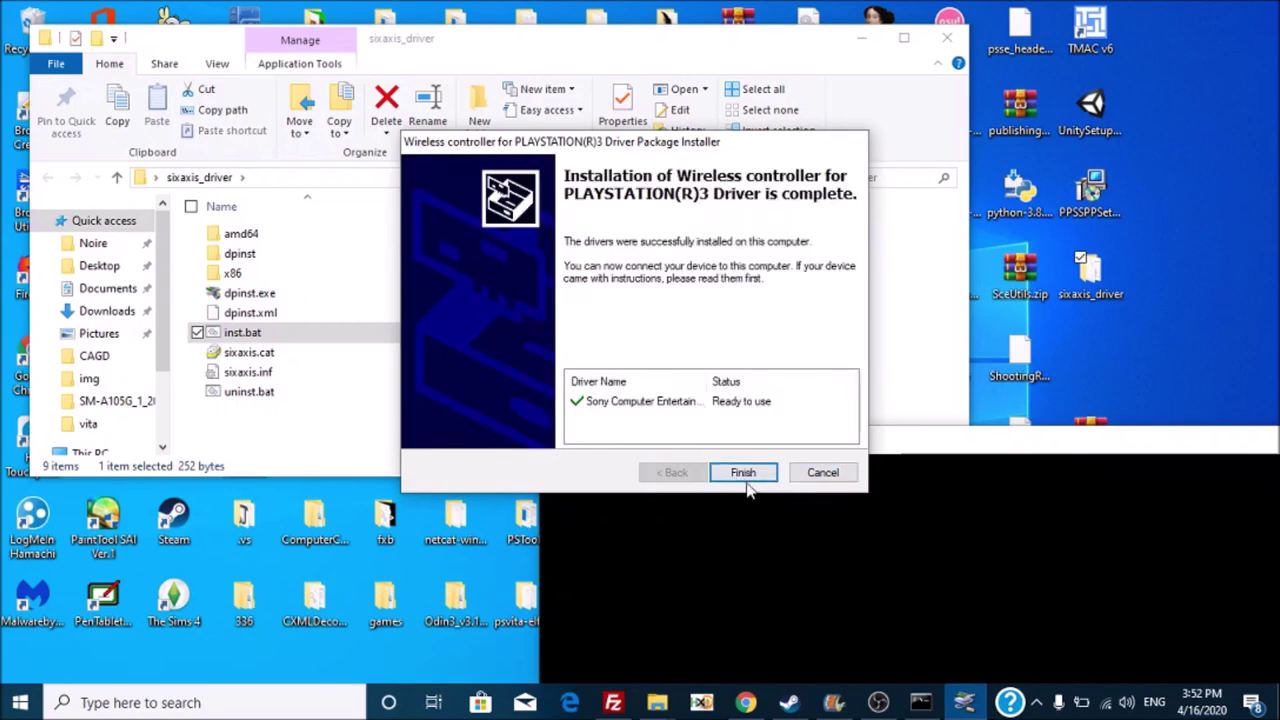
{"action": "left_click", "coordinate": [745, 477]}
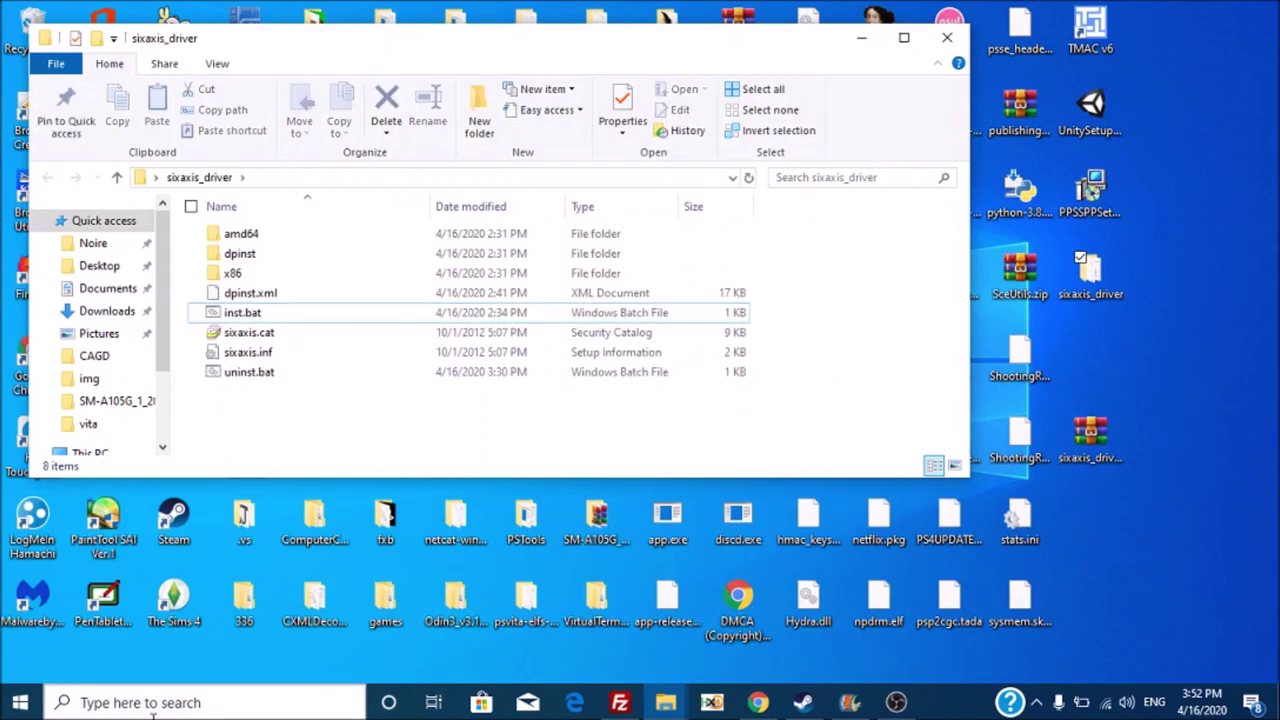
{"action": "left_click", "coordinate": [271, 707]}
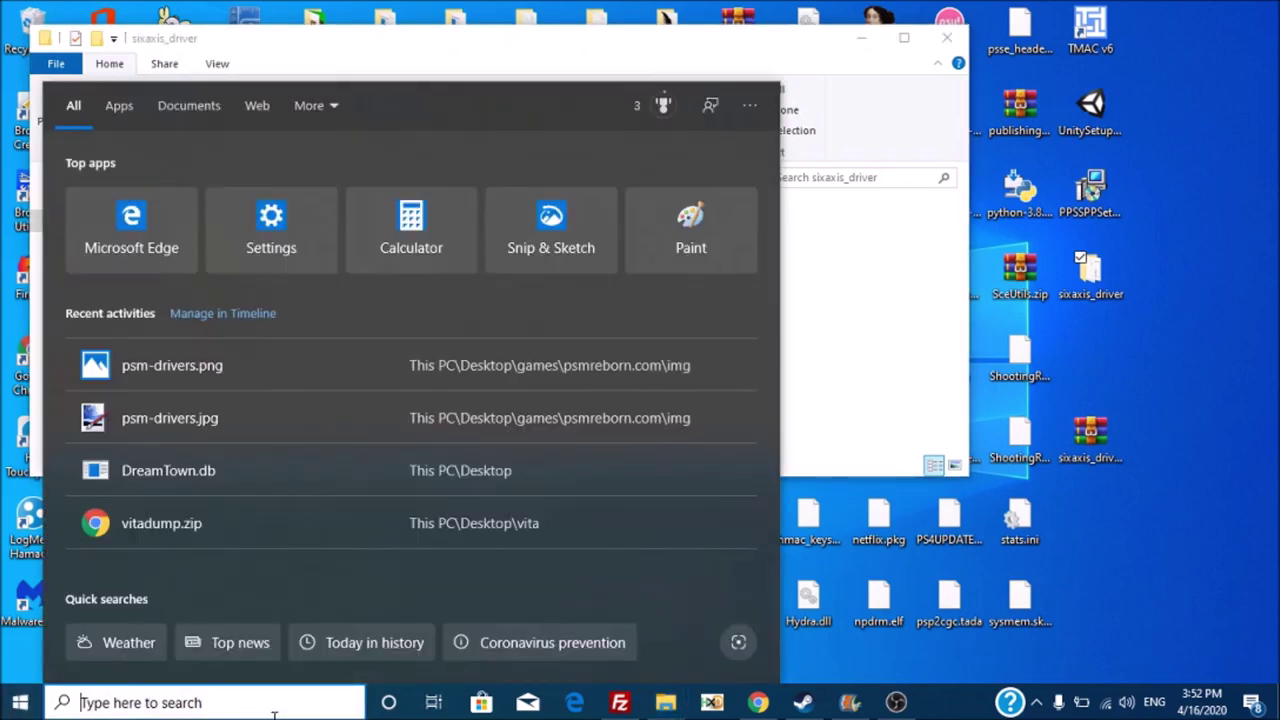
{"action": "type", "text": "comm"}
{"action": "key", "text": "BackSpace"}
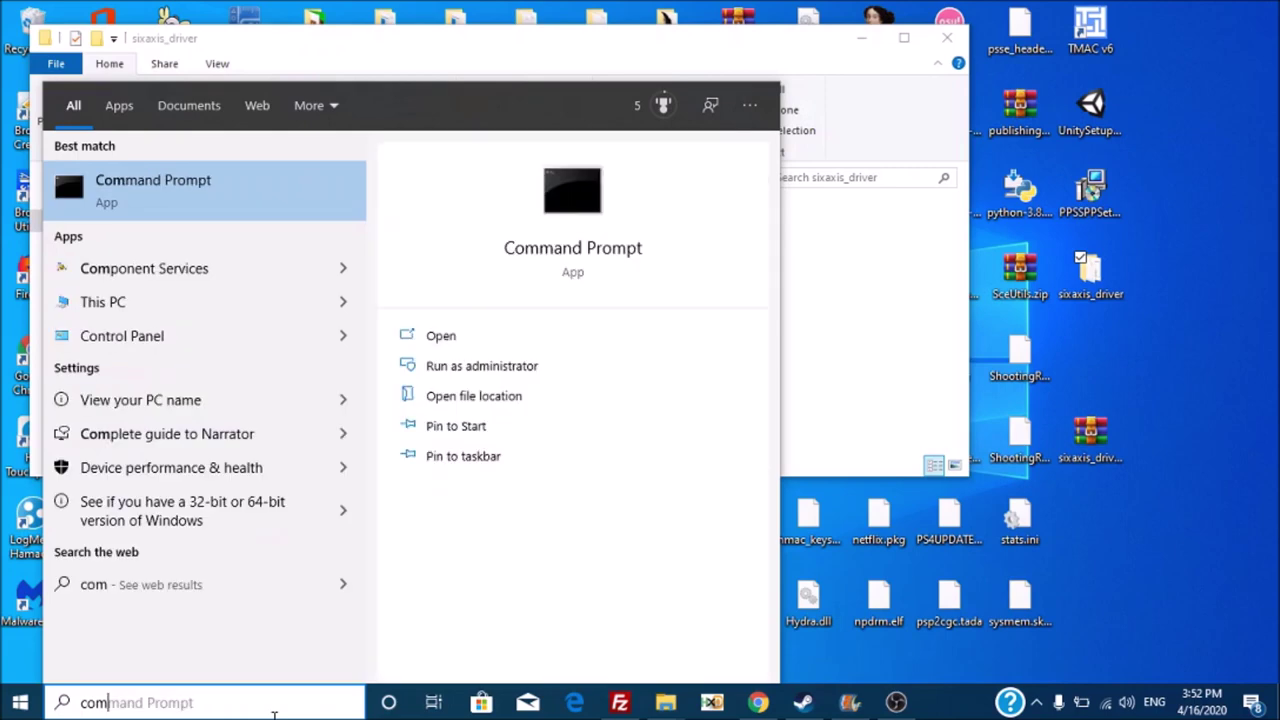
{"action": "key", "text": "BackSpace"}
{"action": "type", "text": "ntroller"}
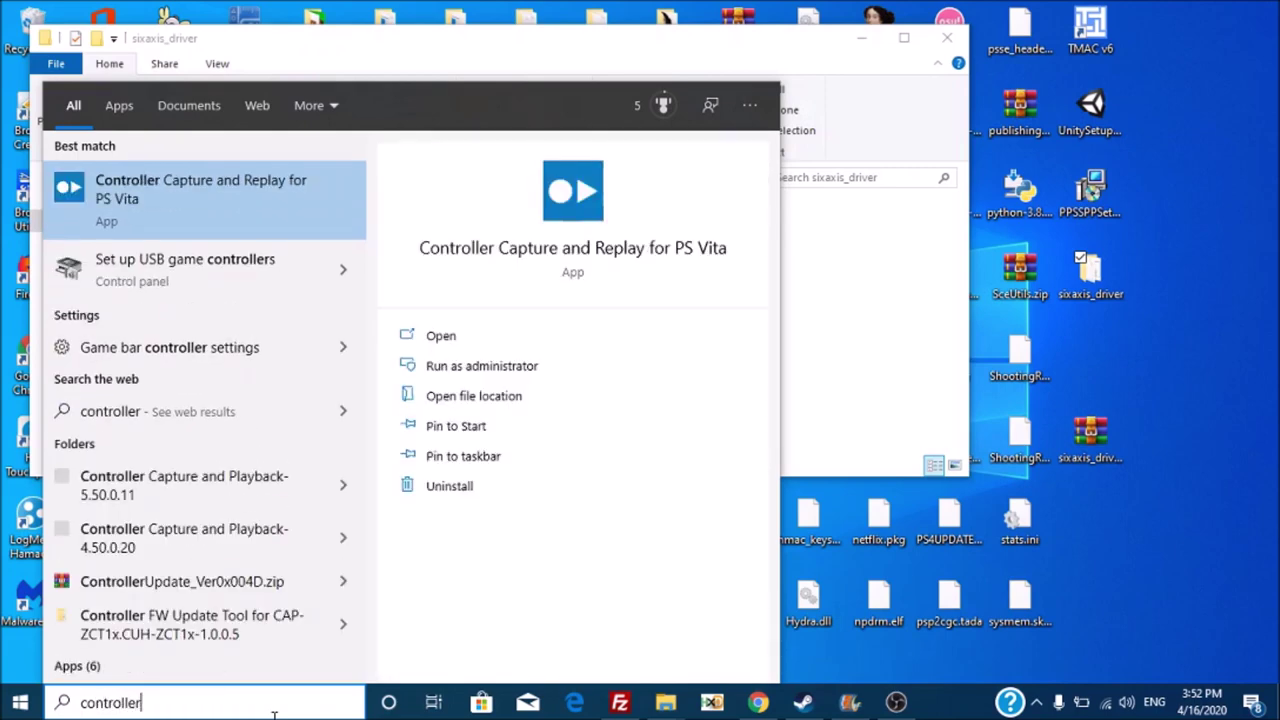
{"action": "key", "text": "Down"}
{"action": "key", "text": "Return"}
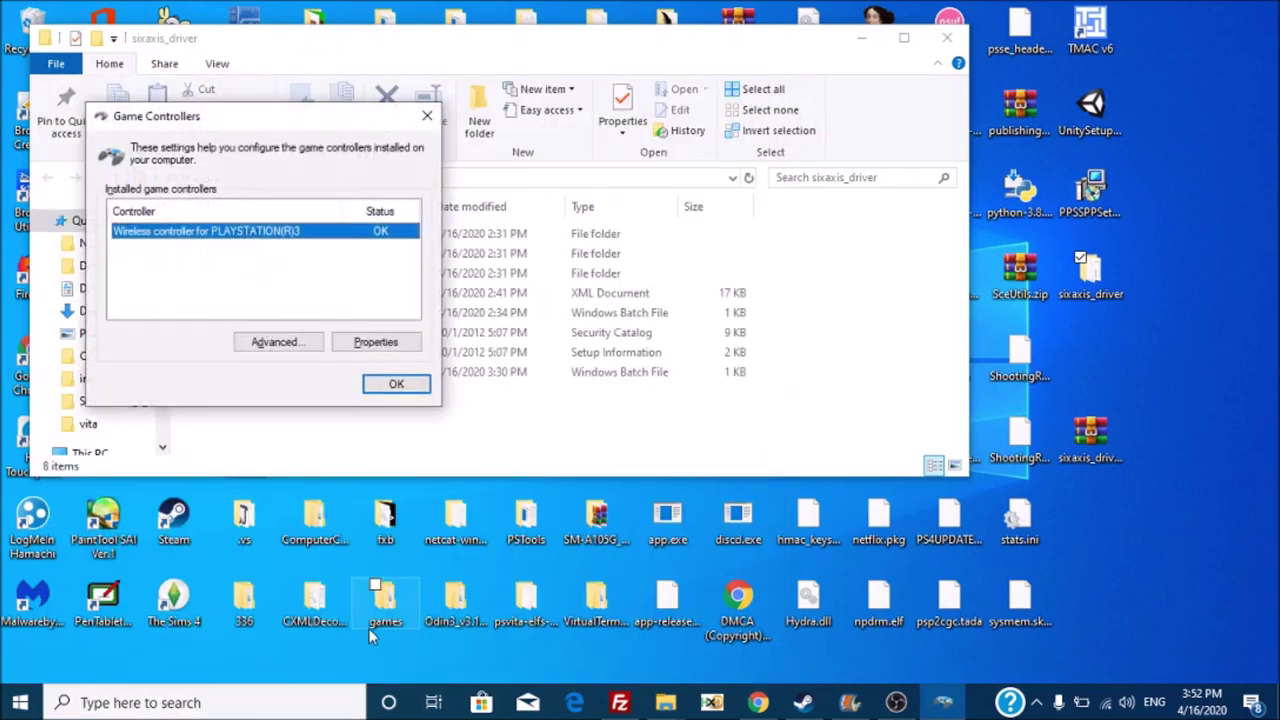
{"action": "left_click", "coordinate": [372, 342]}
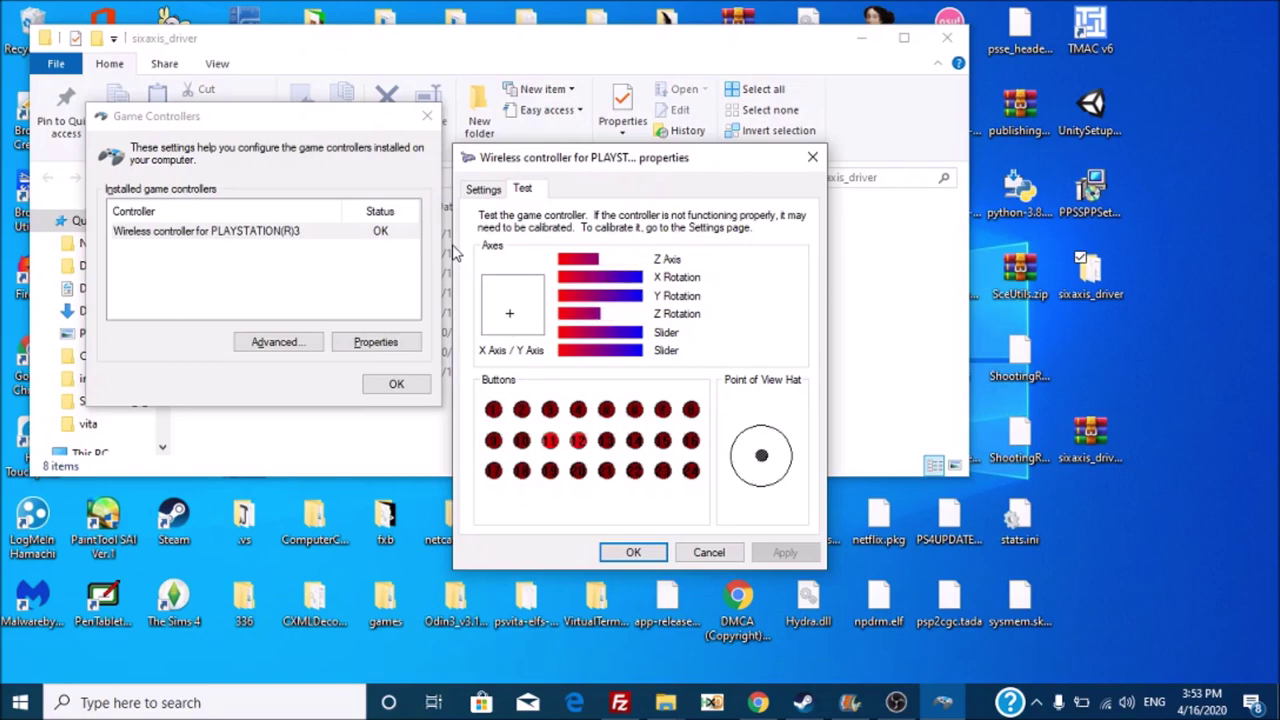
{"action": "left_click", "coordinate": [630, 550]}
{"action": "left_click", "coordinate": [422, 382]}
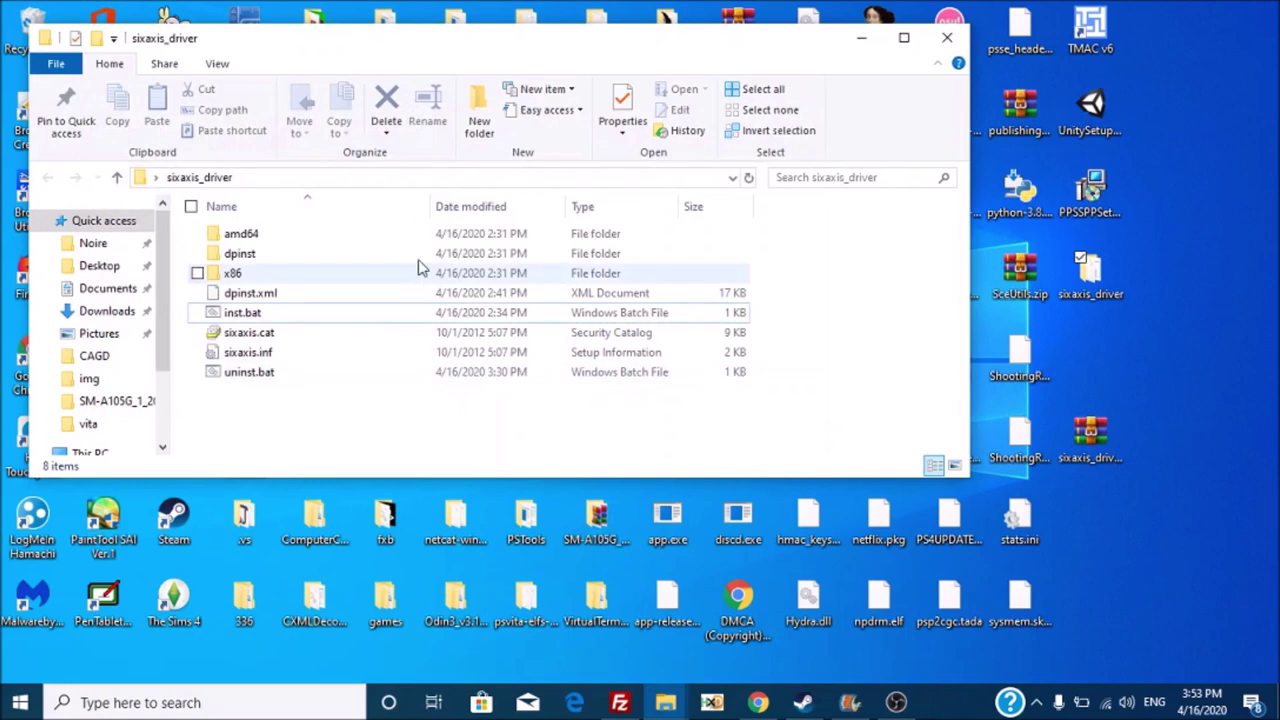
Close the folder window, launch PPSSPP via Windows search, and maximize it.
{"action": "left_click", "coordinate": [955, 50]}
{"action": "left_click", "coordinate": [82, 702]}
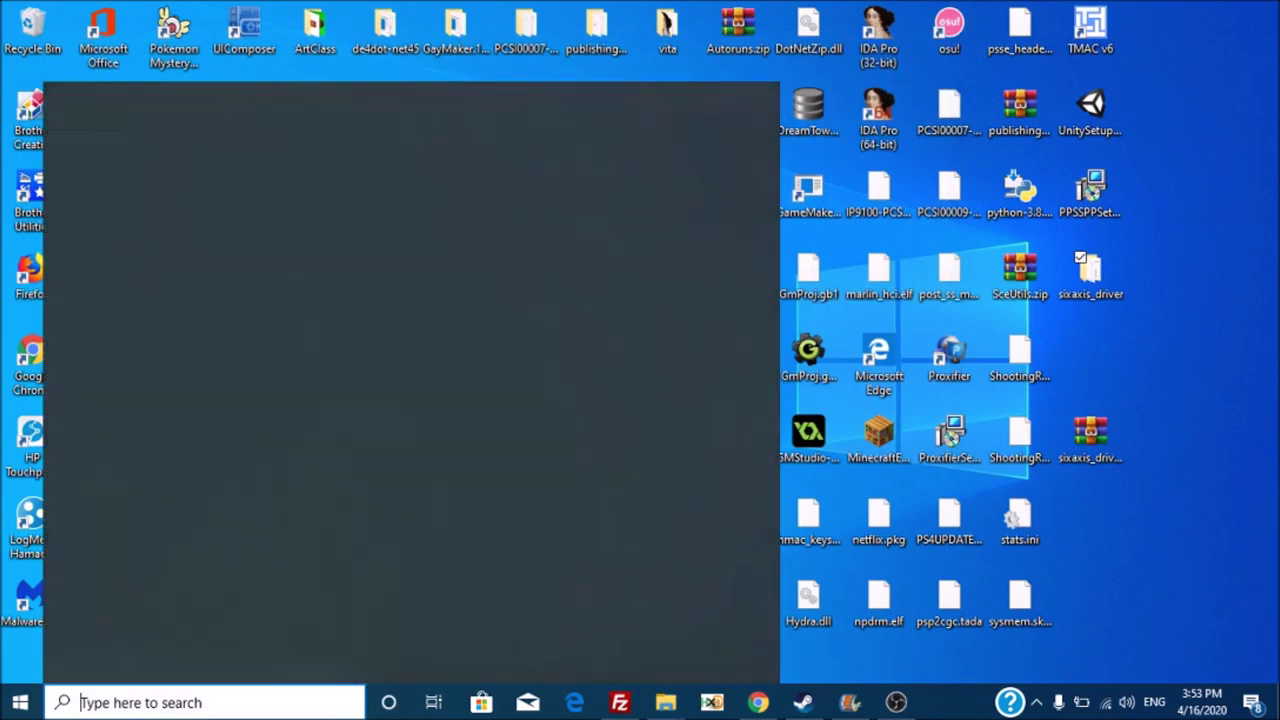
{"action": "type", "text": "ppsspp"}
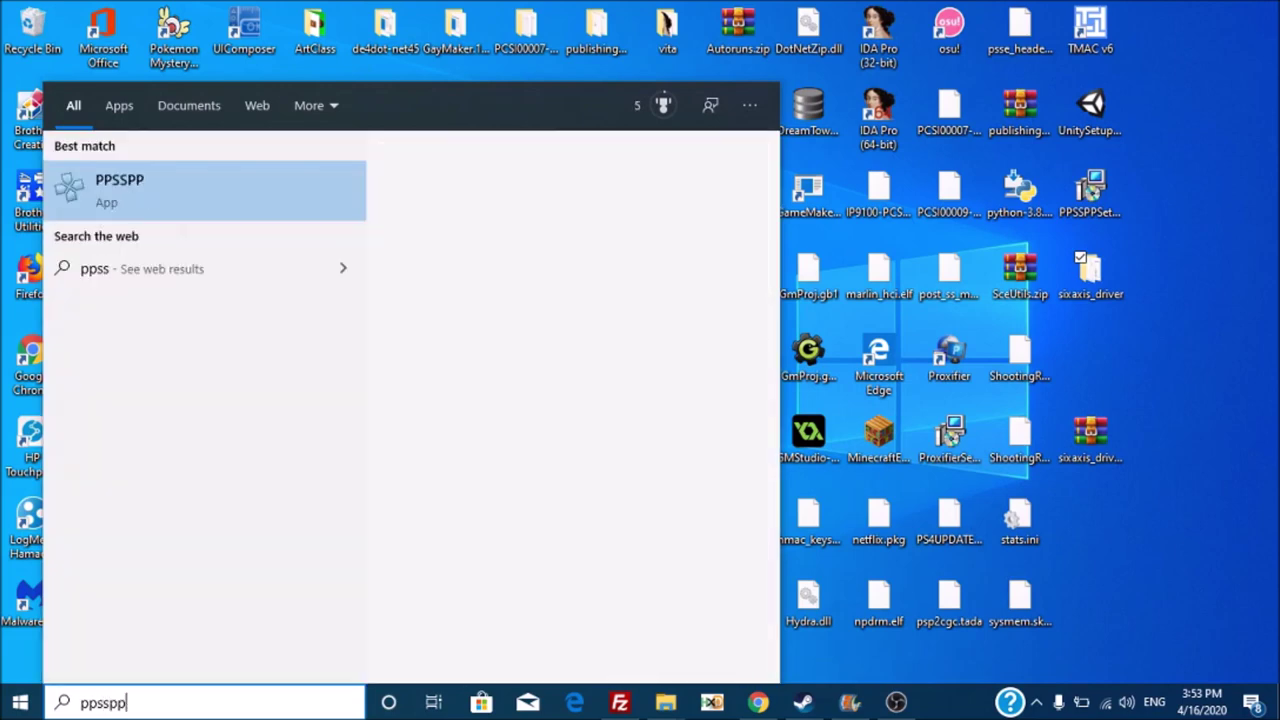
{"action": "key", "text": "Return"}
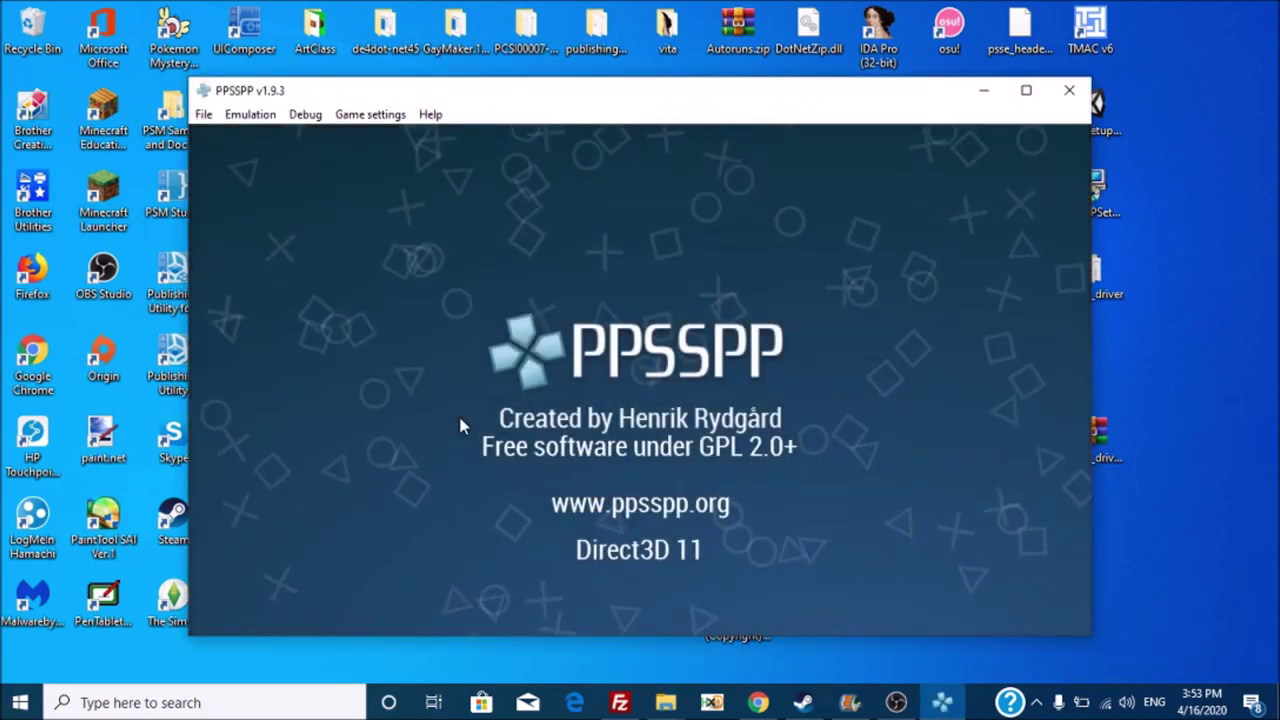
{"action": "left_click", "coordinate": [1026, 91]}
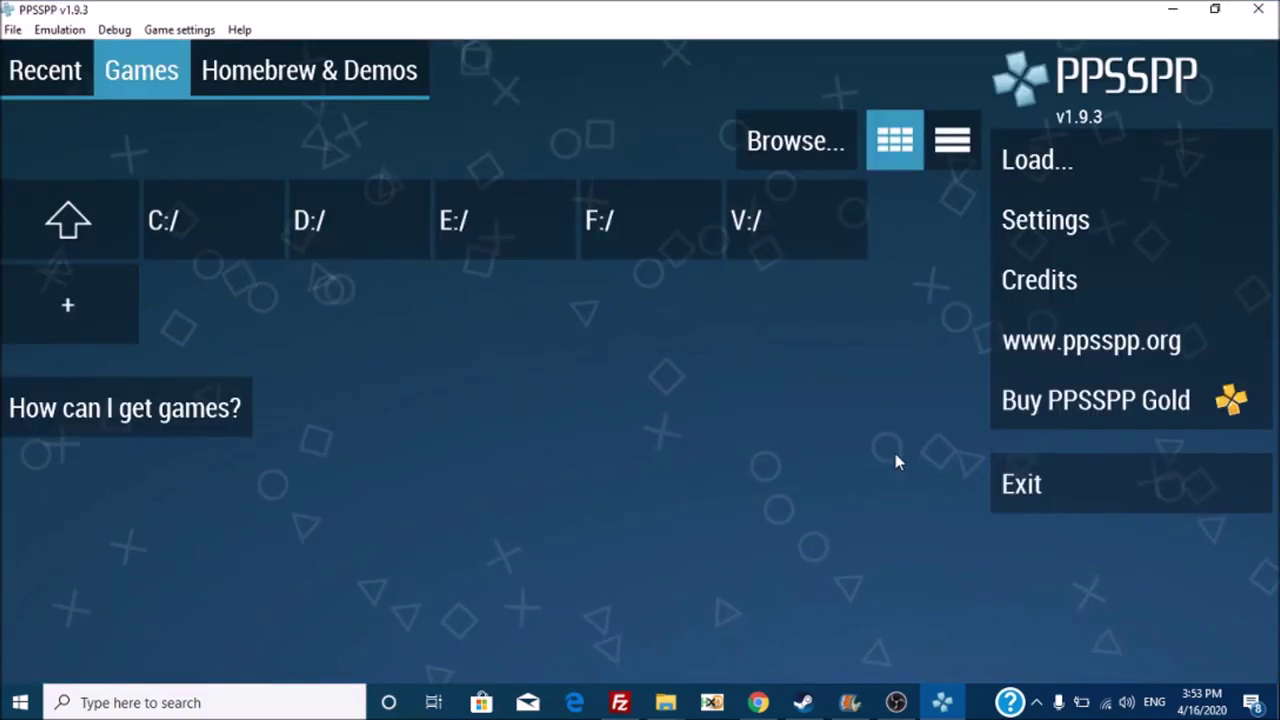
Move focus across the drive tiles, then open the Game settings menu.
{"action": "key", "text": "Right"}
{"action": "key", "text": "Right"}
{"action": "key", "text": "Right"}
{"action": "key", "text": "Up"}
{"action": "key", "text": "Down"}
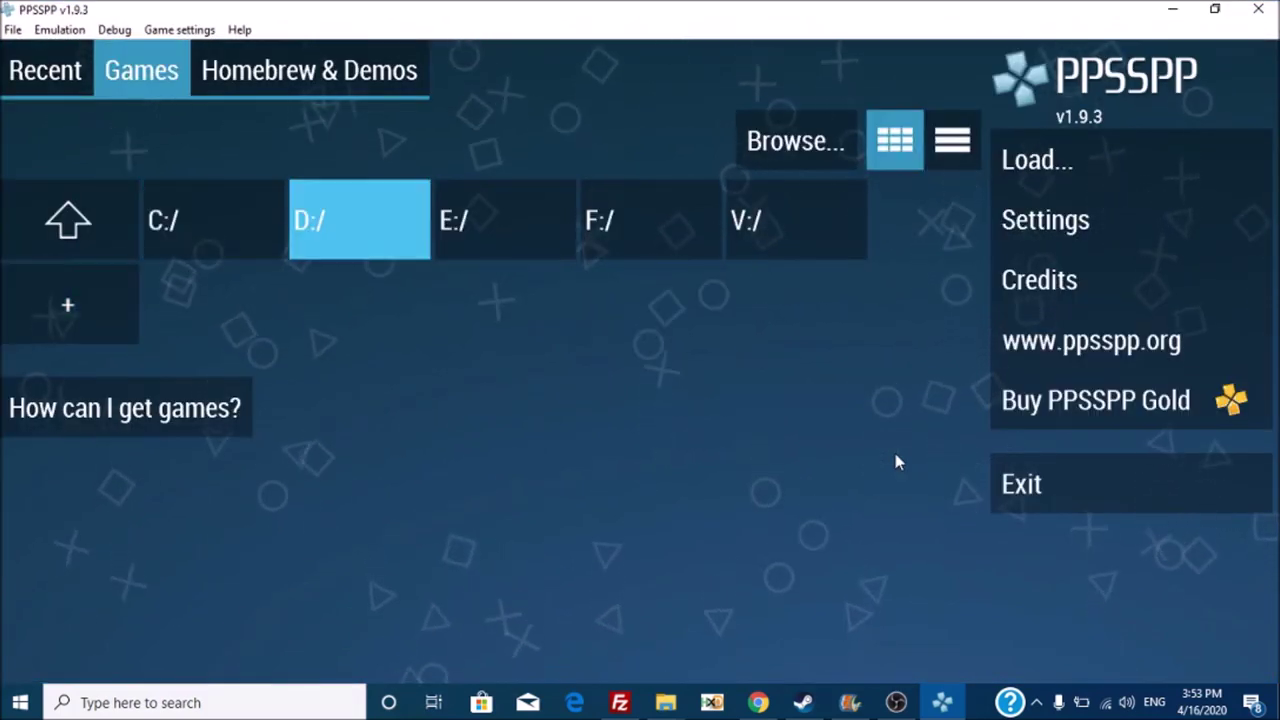
{"action": "key", "text": "Left"}
{"action": "key", "text": "Left"}
{"action": "key", "text": "Right"}
{"action": "key", "text": "Right"}
{"action": "key", "text": "Right"}
{"action": "key", "text": "Right"}
{"action": "key", "text": "Right"}
{"action": "key", "text": "Right"}
{"action": "key", "text": "Left"}
{"action": "key", "text": "Left"}
{"action": "key", "text": "Left"}
{"action": "key", "text": "Left"}
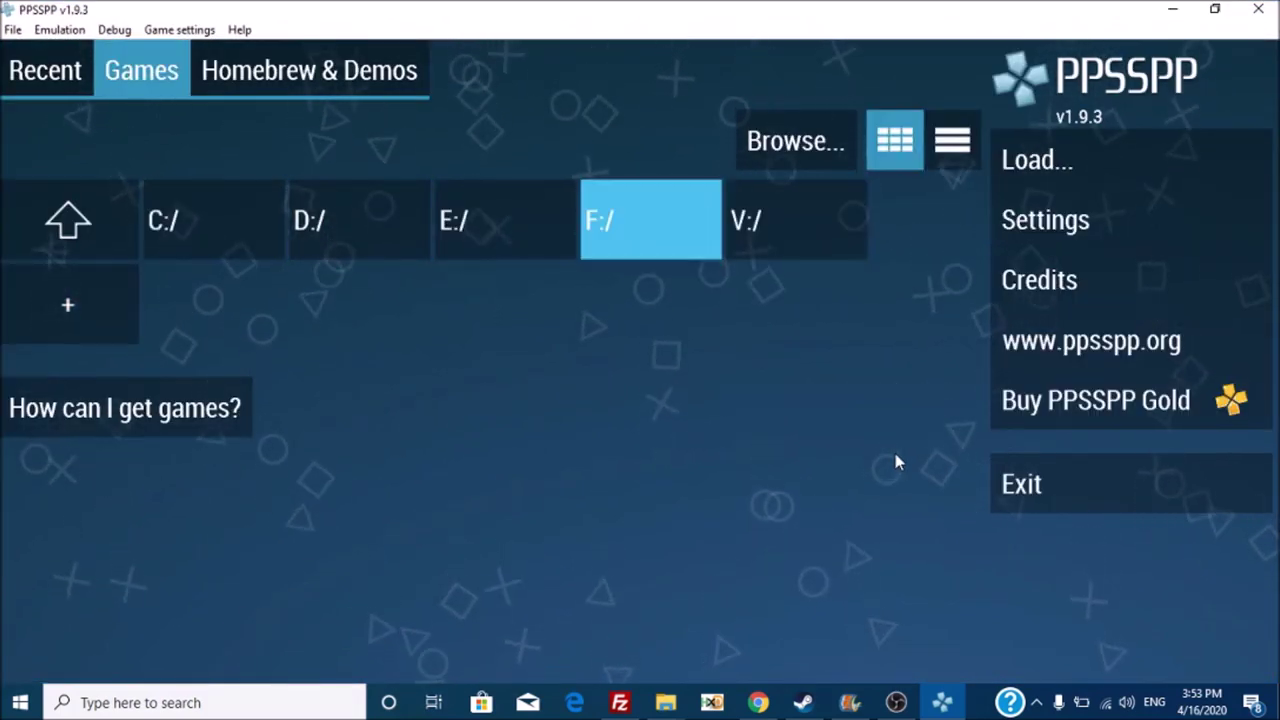
{"action": "left_click", "coordinate": [168, 32]}
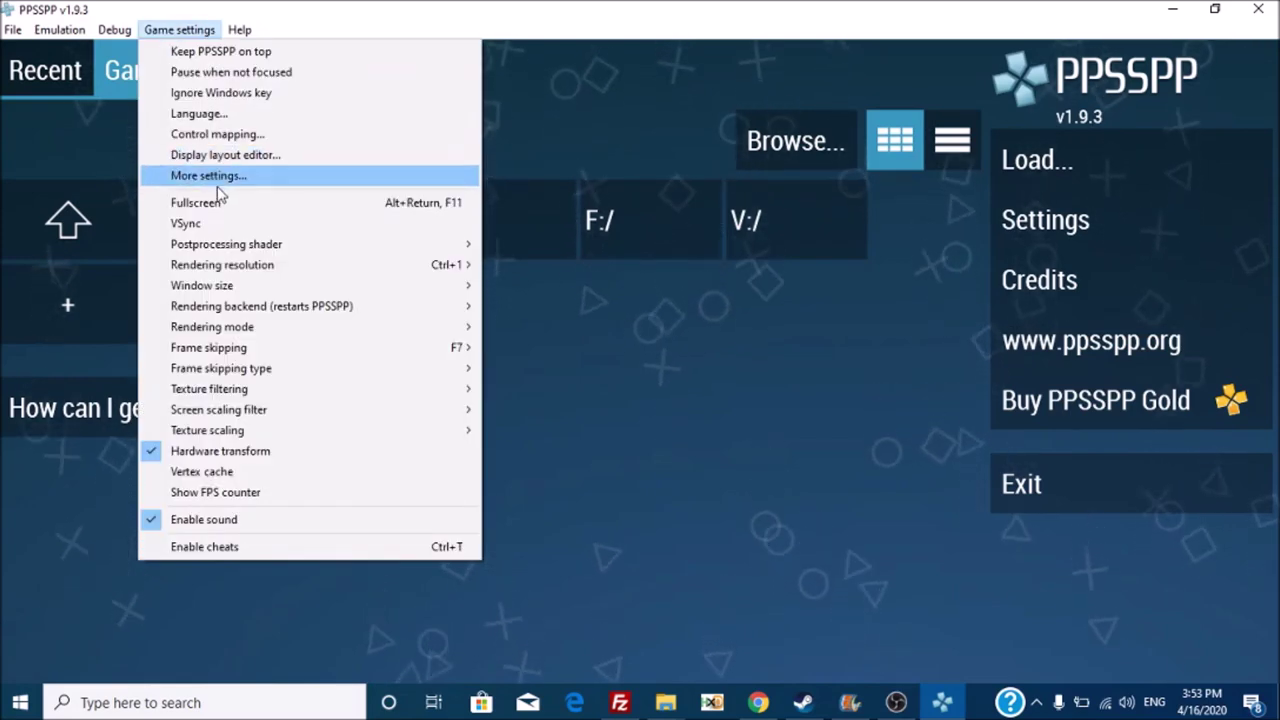
Browse the Dpad Up bindings in Control mapping, then return to the drive tiles.
{"action": "left_click", "coordinate": [215, 134]}
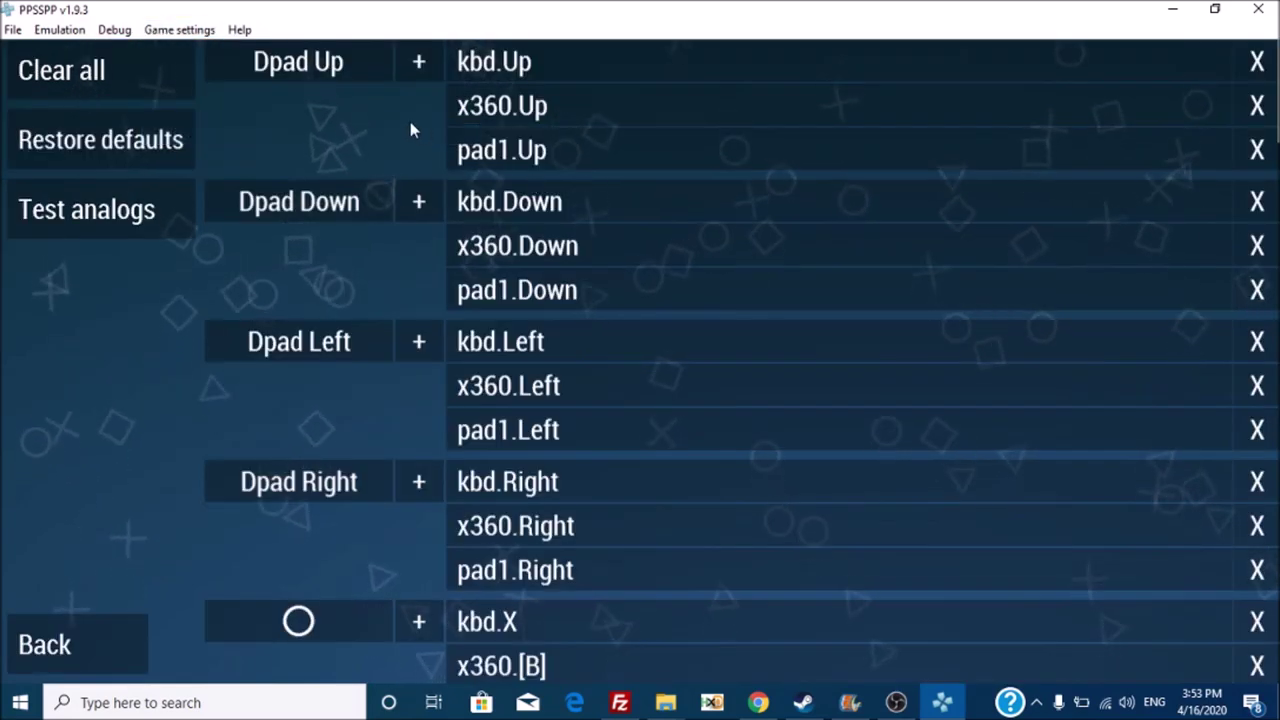
{"action": "key", "text": "Down"}
{"action": "key", "text": "Right"}
{"action": "key", "text": "Up"}
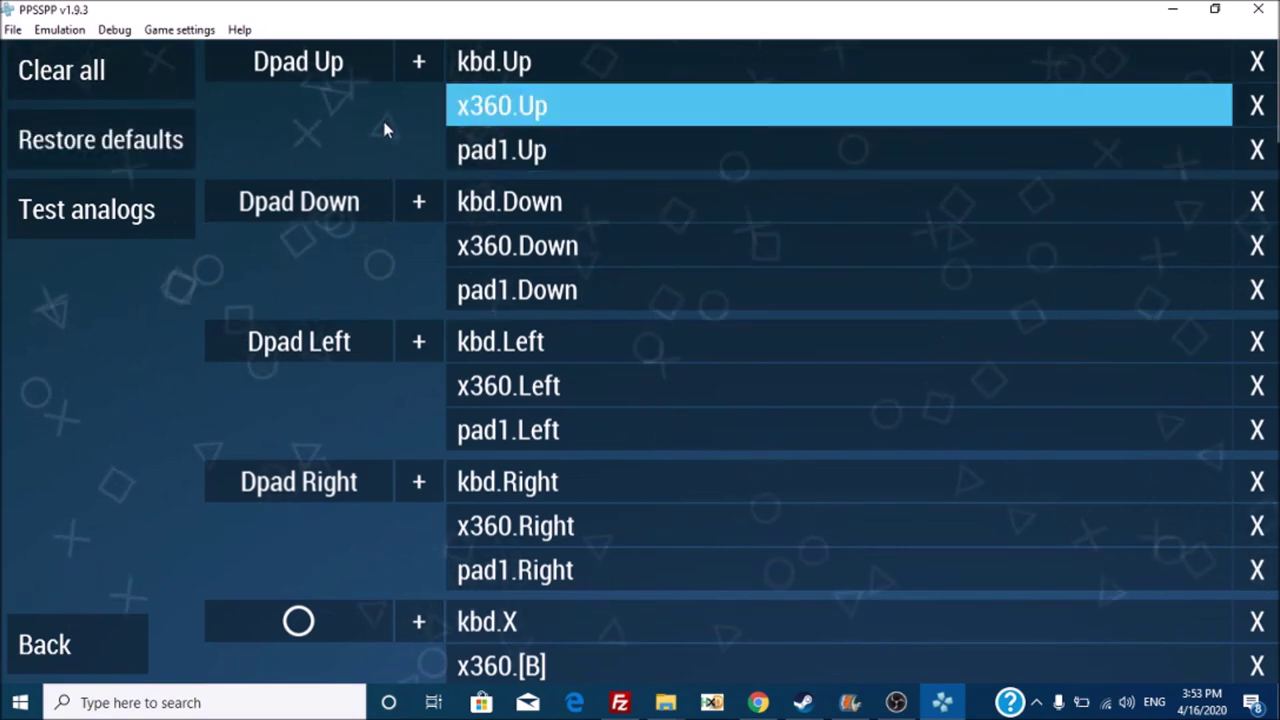
{"action": "key", "text": "Down"}
{"action": "key", "text": "Escape"}
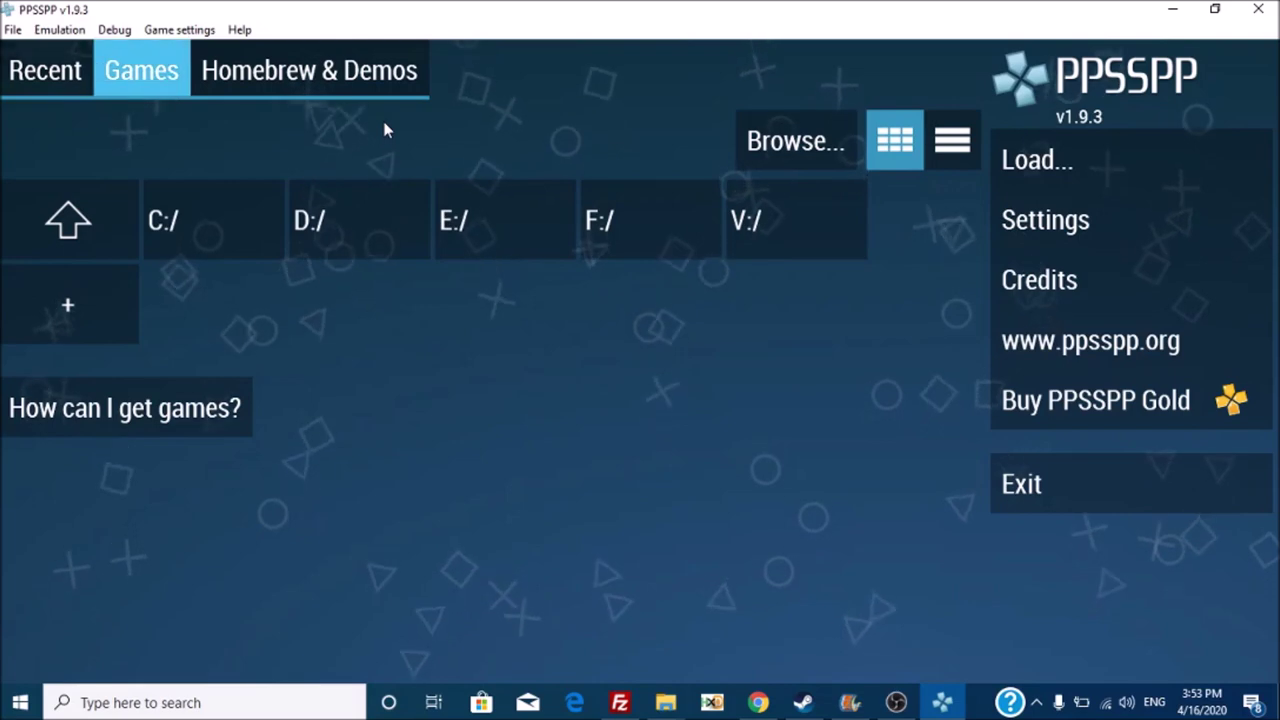
{"action": "key", "text": "Right"}
{"action": "key", "text": "Down"}
{"action": "key", "text": "Right"}
{"action": "key", "text": "Left"}
{"action": "key", "text": "Left"}
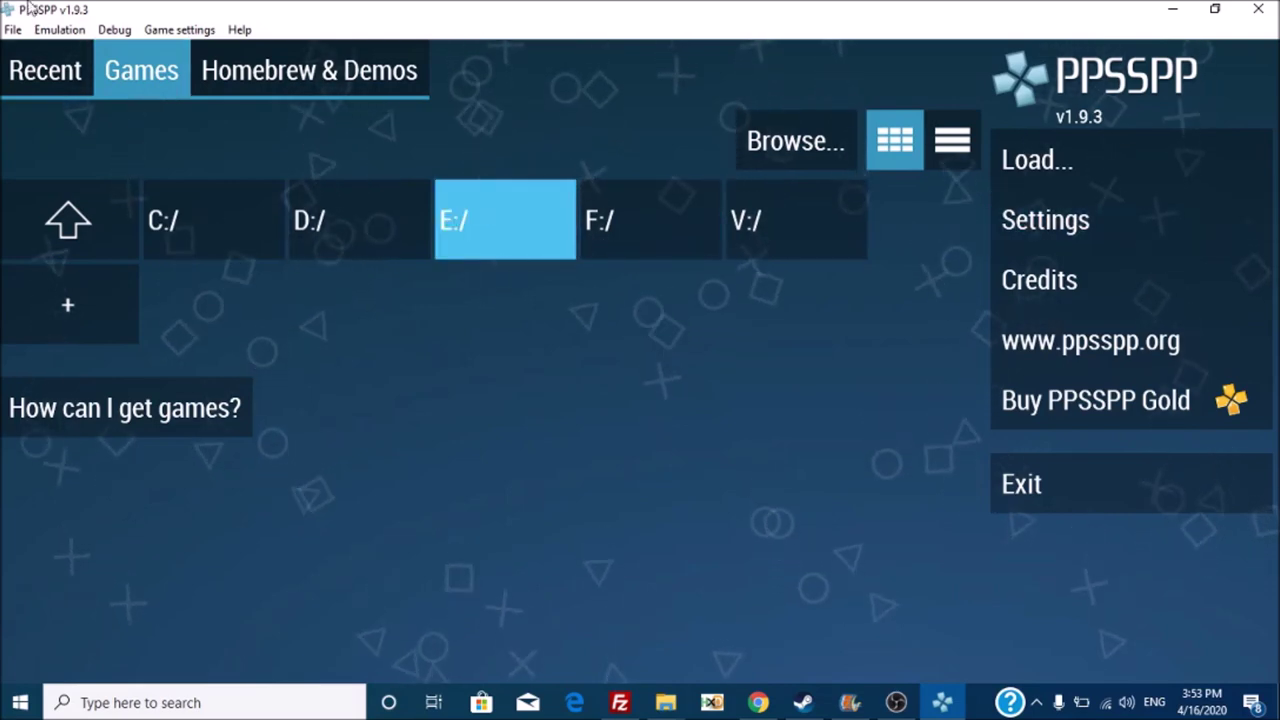
Reopen Control mapping and remap the pad1 bindings for Dpad Up and Dpad Down.
{"action": "left_click", "coordinate": [185, 29]}
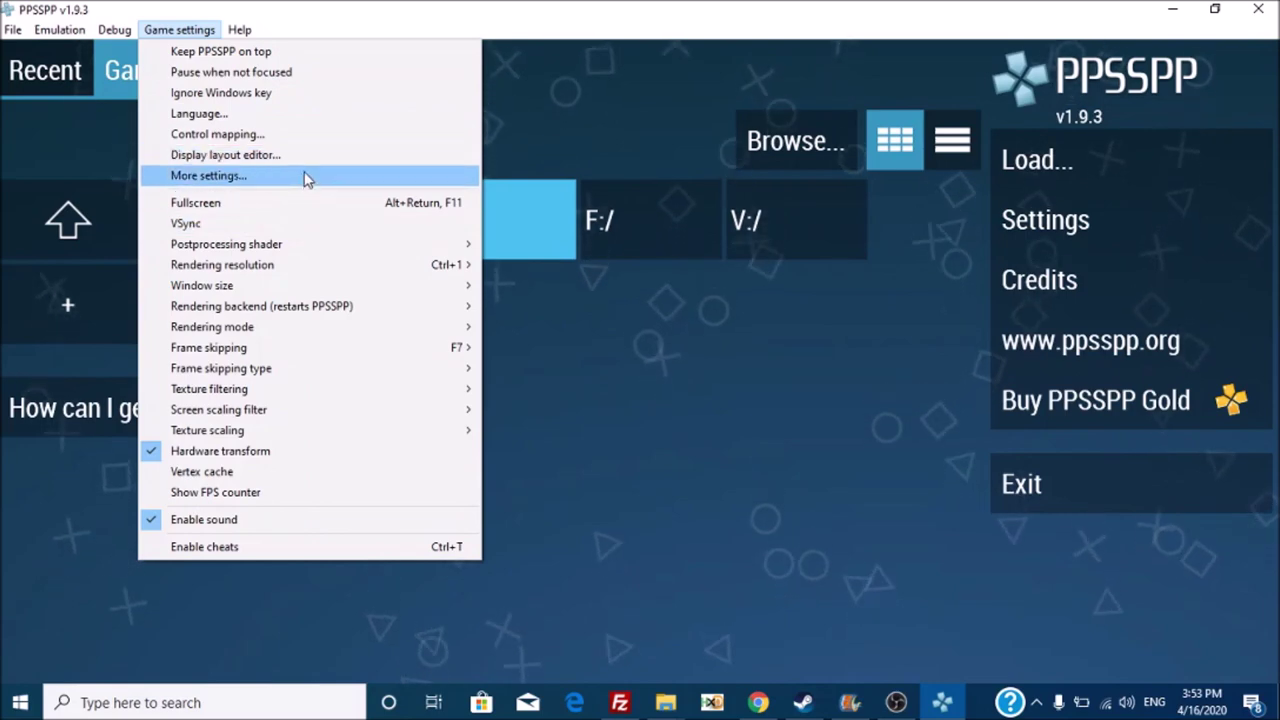
{"action": "left_click", "coordinate": [300, 142]}
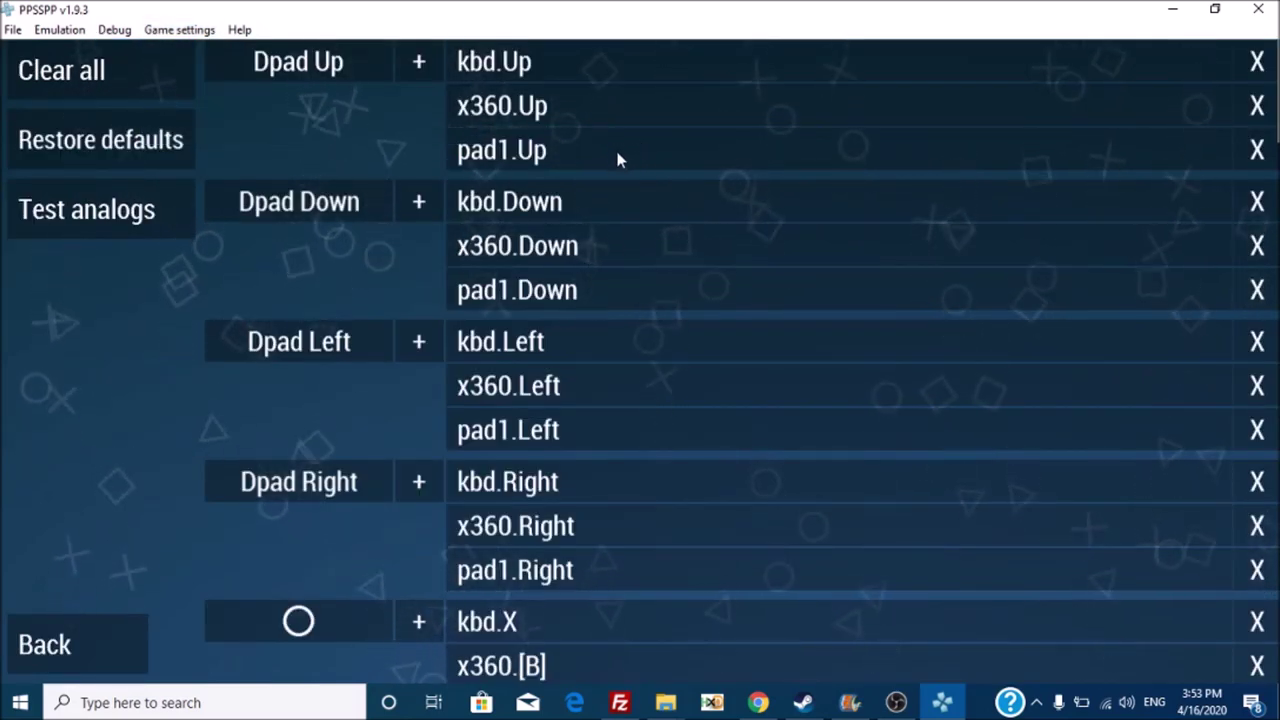
{"action": "left_click", "coordinate": [617, 152]}
{"action": "key", "text": "Escape"}
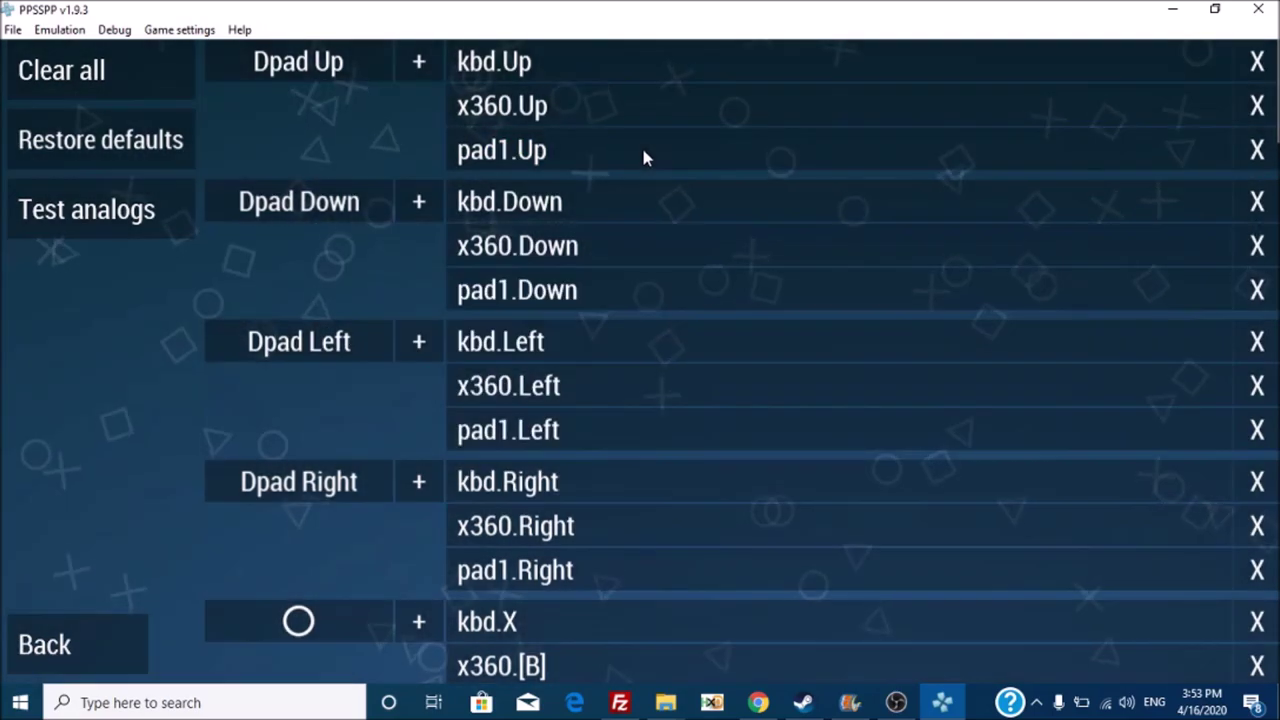
{"action": "left_click", "coordinate": [583, 286]}
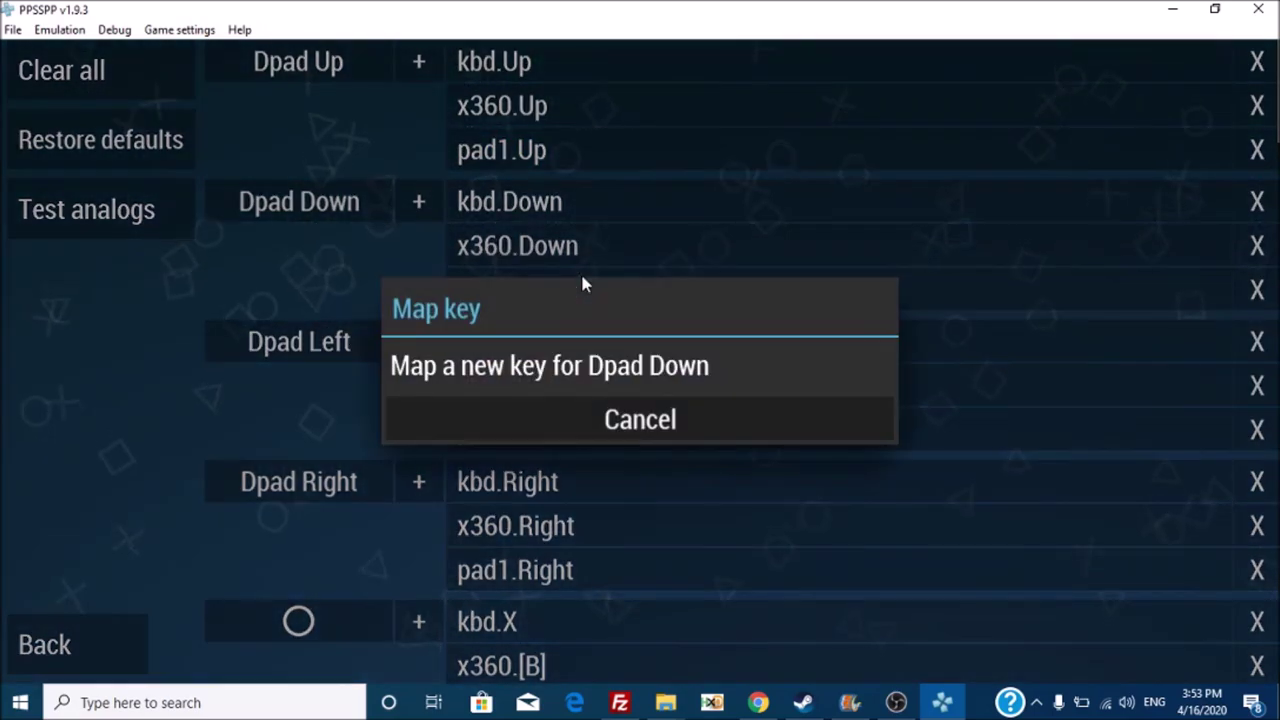
Remap the pad1 bindings for Dpad Down, Left and Right.
{"action": "left_click", "coordinate": [549, 436]}
{"action": "left_click", "coordinate": [549, 436]}
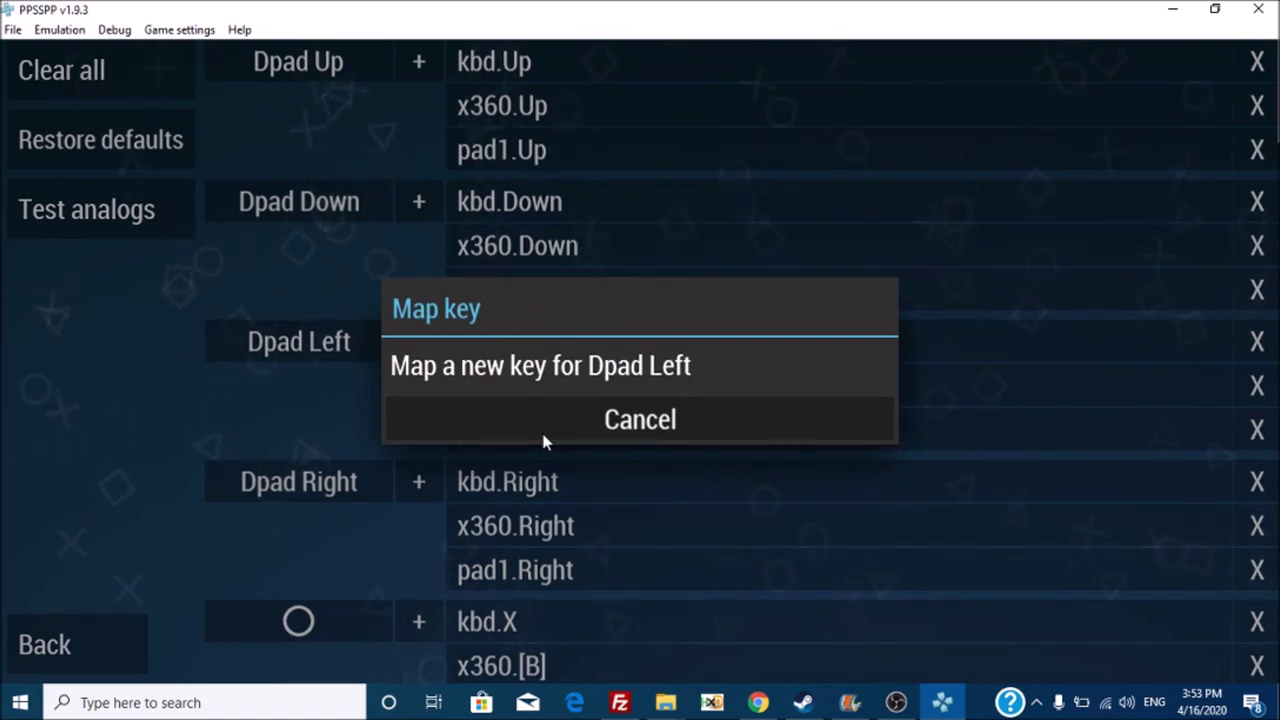
{"action": "left_click", "coordinate": [544, 440]}
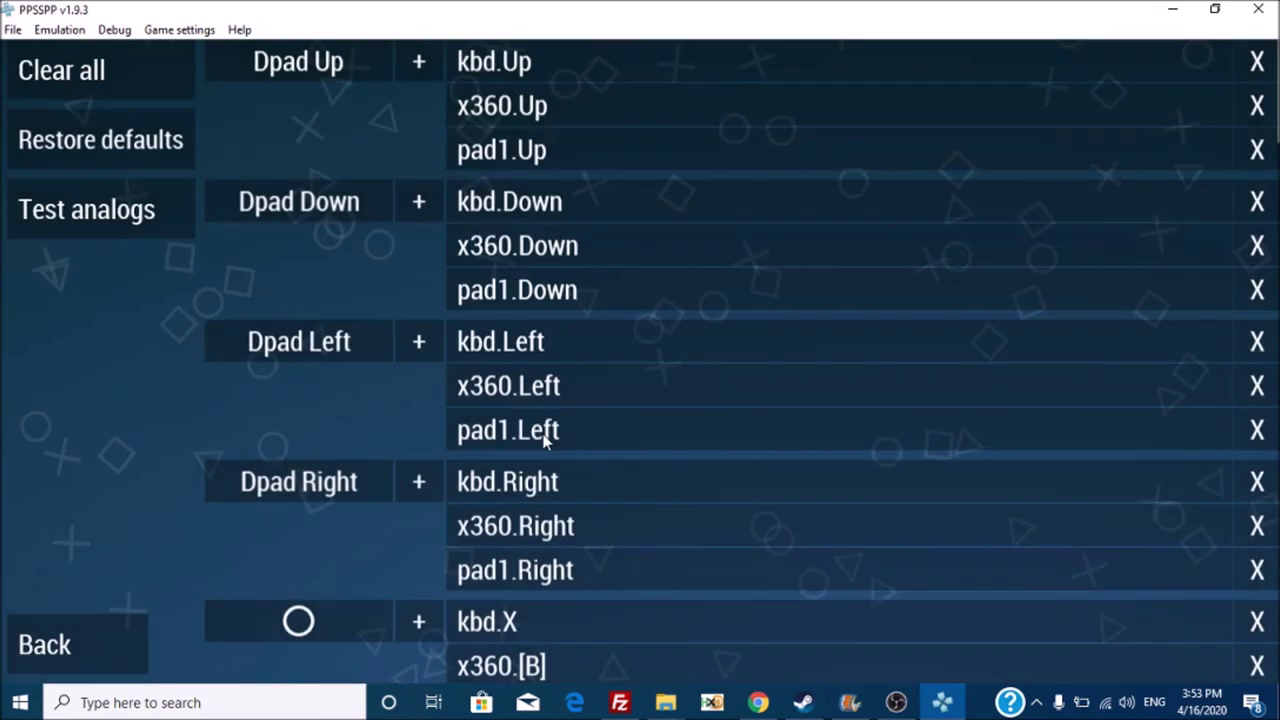
{"action": "left_click", "coordinate": [522, 578]}
{"action": "left_click", "coordinate": [558, 569]}
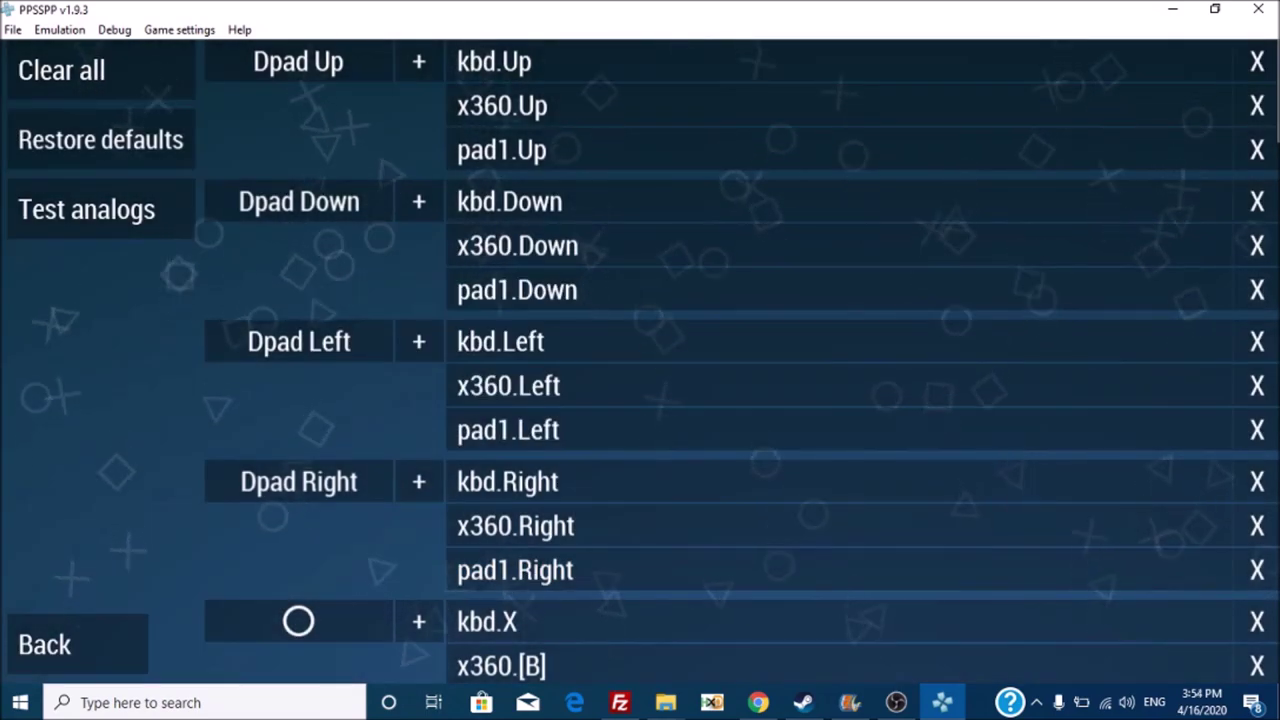
Map Circle to pad1.b2 and Cross to pad1.b3, keeping Square on pad1.b4.
{"action": "key", "text": "Left"}
{"action": "key", "text": "Down"}
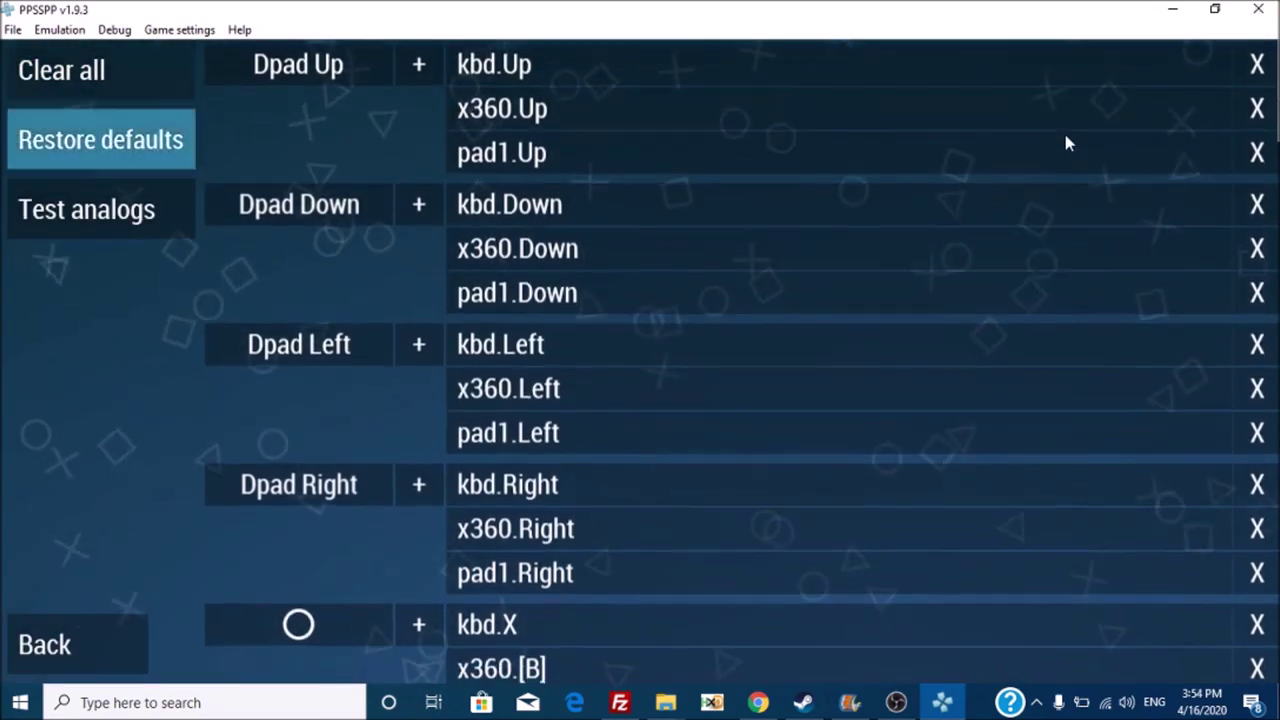
{"action": "key", "text": "Right"}
{"action": "key", "text": "Down"}
{"action": "key", "text": "Down"}
{"action": "key", "text": "Down"}
{"action": "key", "text": "Up"}
{"action": "key", "text": "Up"}
{"action": "key", "text": "Up"}
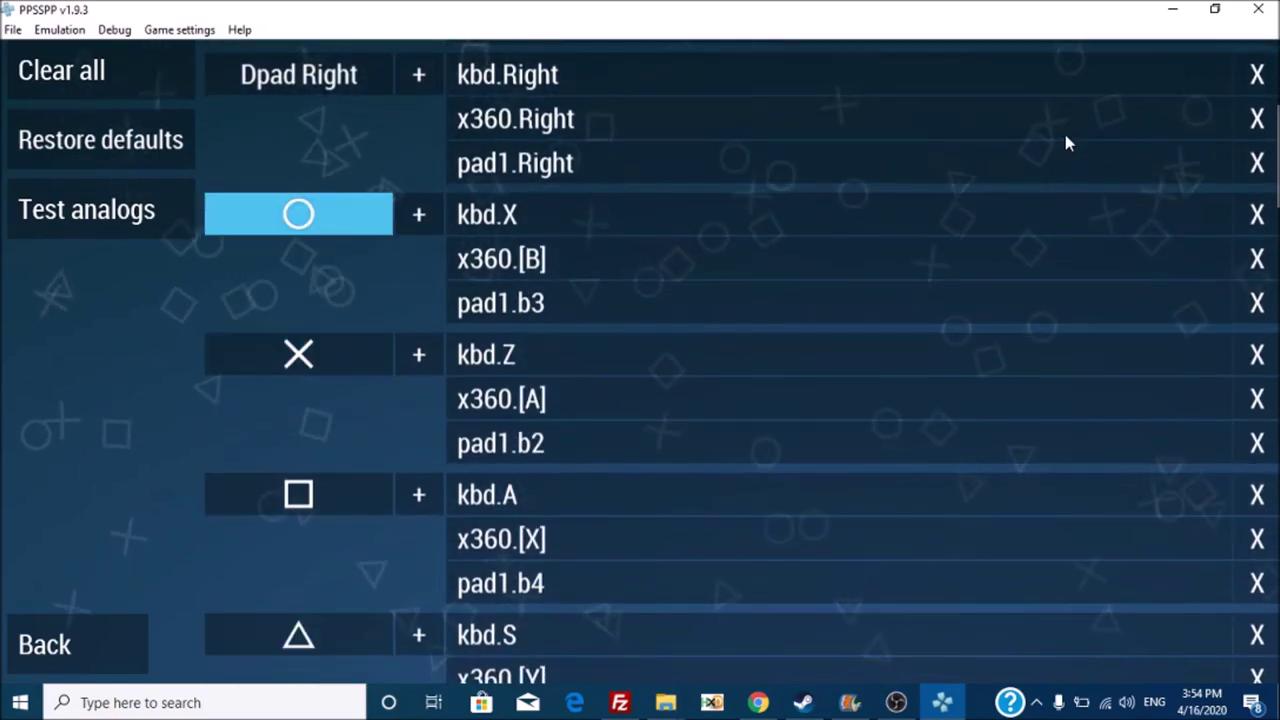
{"action": "key", "text": "Right"}
{"action": "key", "text": "Down"}
{"action": "key", "text": "Right"}
{"action": "left_click", "coordinate": [585, 296]}
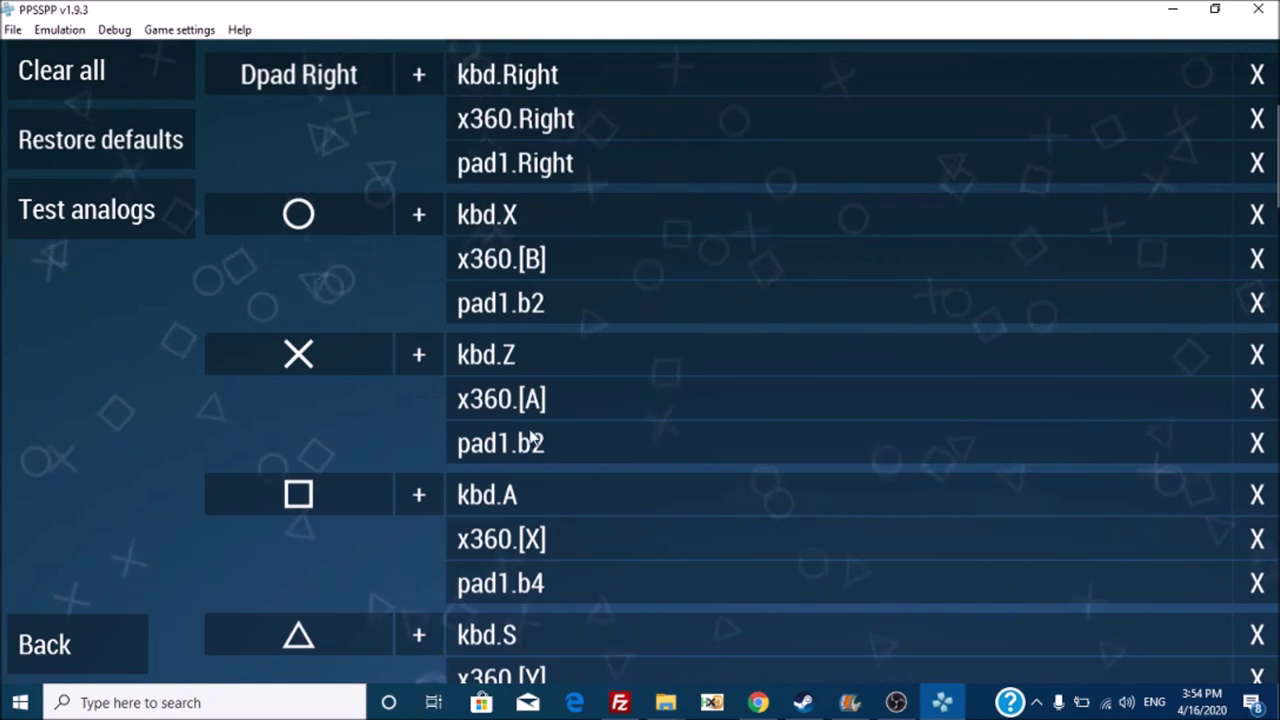
{"action": "left_click", "coordinate": [535, 447]}
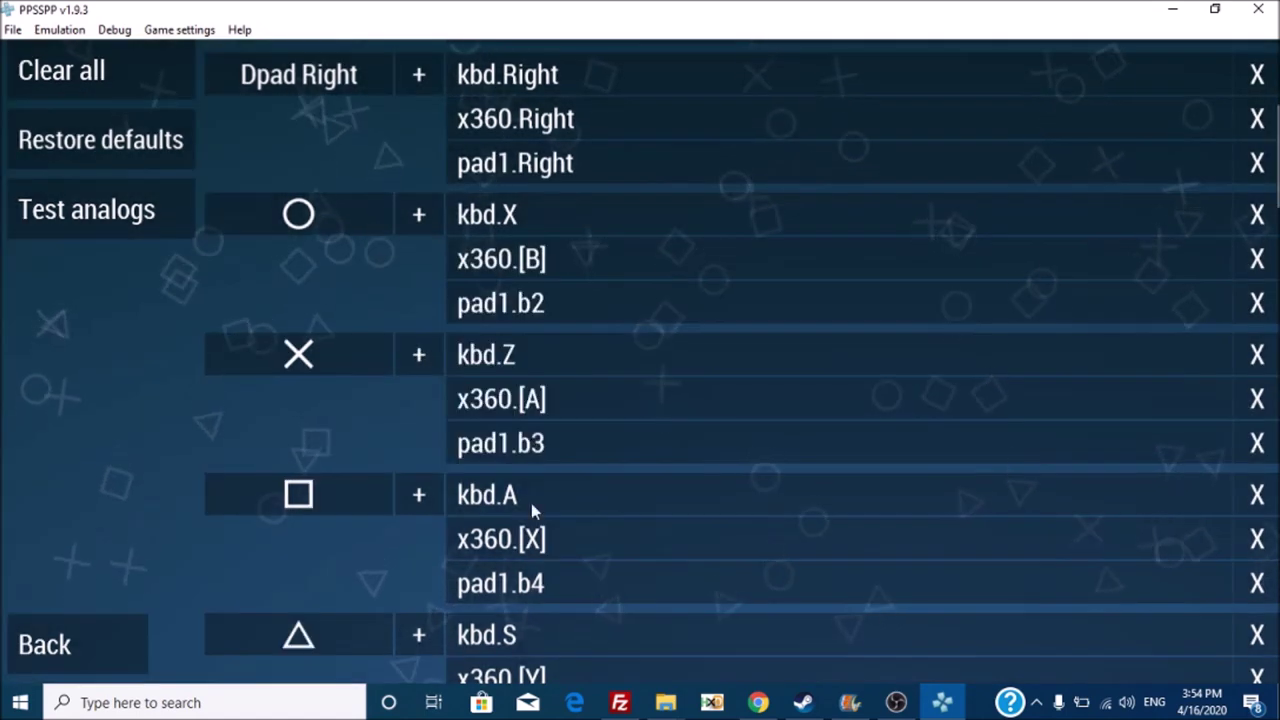
{"action": "left_click", "coordinate": [514, 580]}
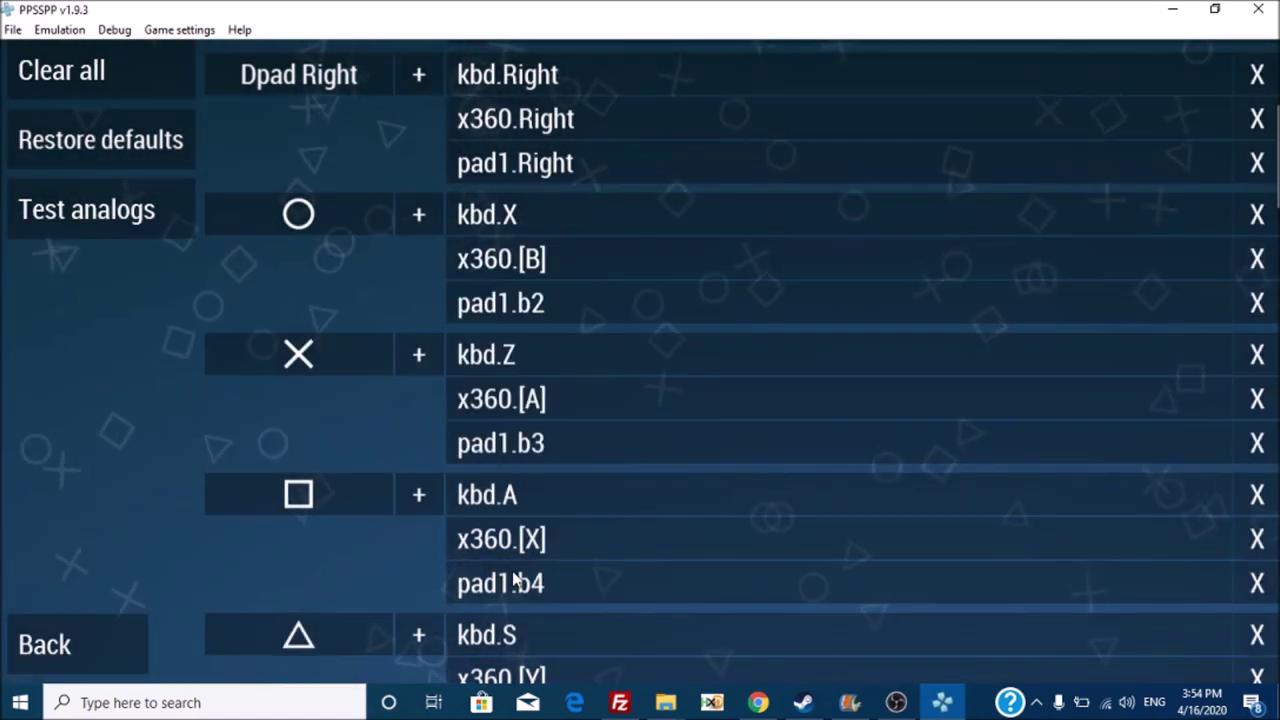
Map Triangle to pad1.b1, Start to pad1.b9 and Select to pad1.b10.
{"action": "scroll", "coordinate": [913, 335], "scroll_direction": "up", "scroll_amount": 1}
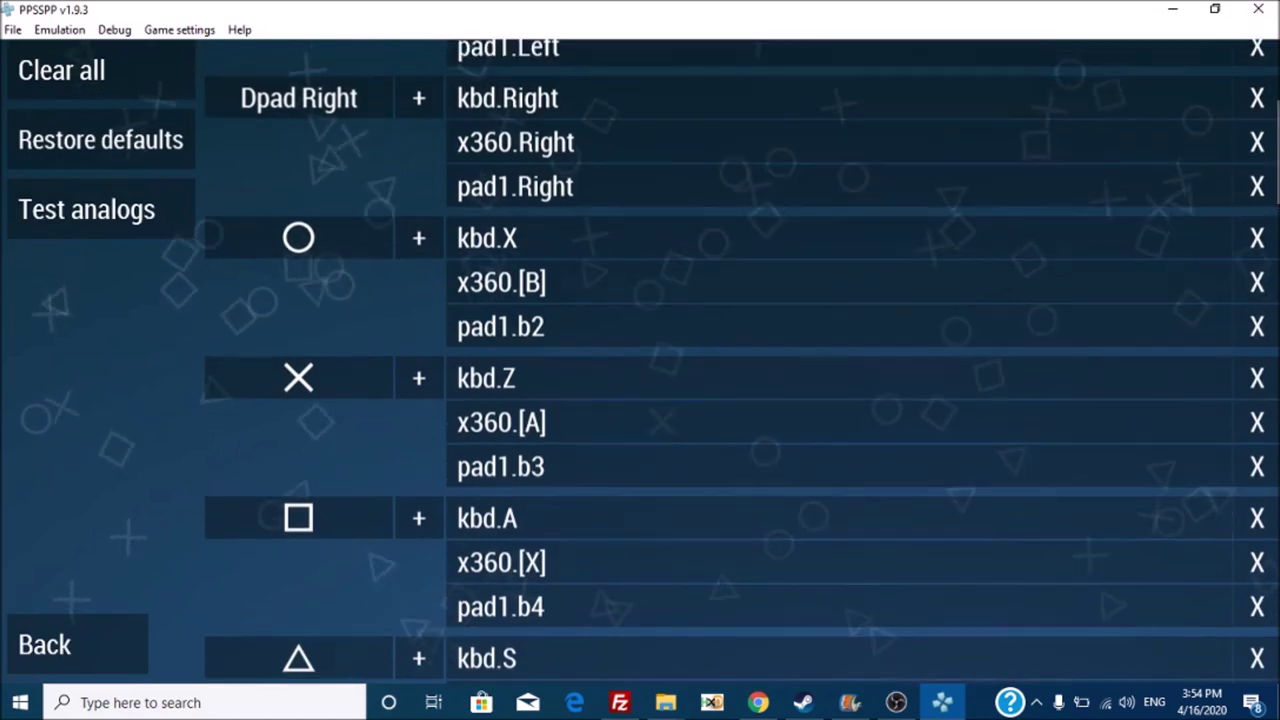
{"action": "scroll", "coordinate": [913, 335], "scroll_direction": "down", "scroll_amount": 3}
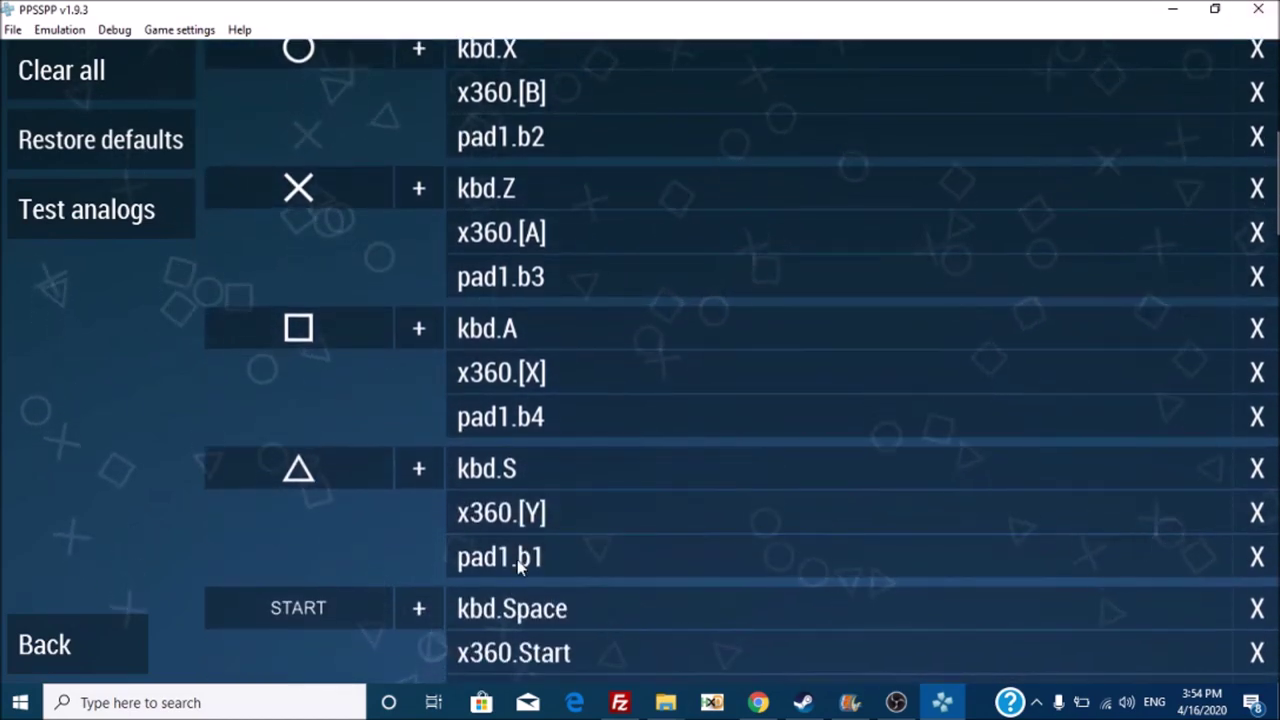
{"action": "left_click", "coordinate": [518, 563]}
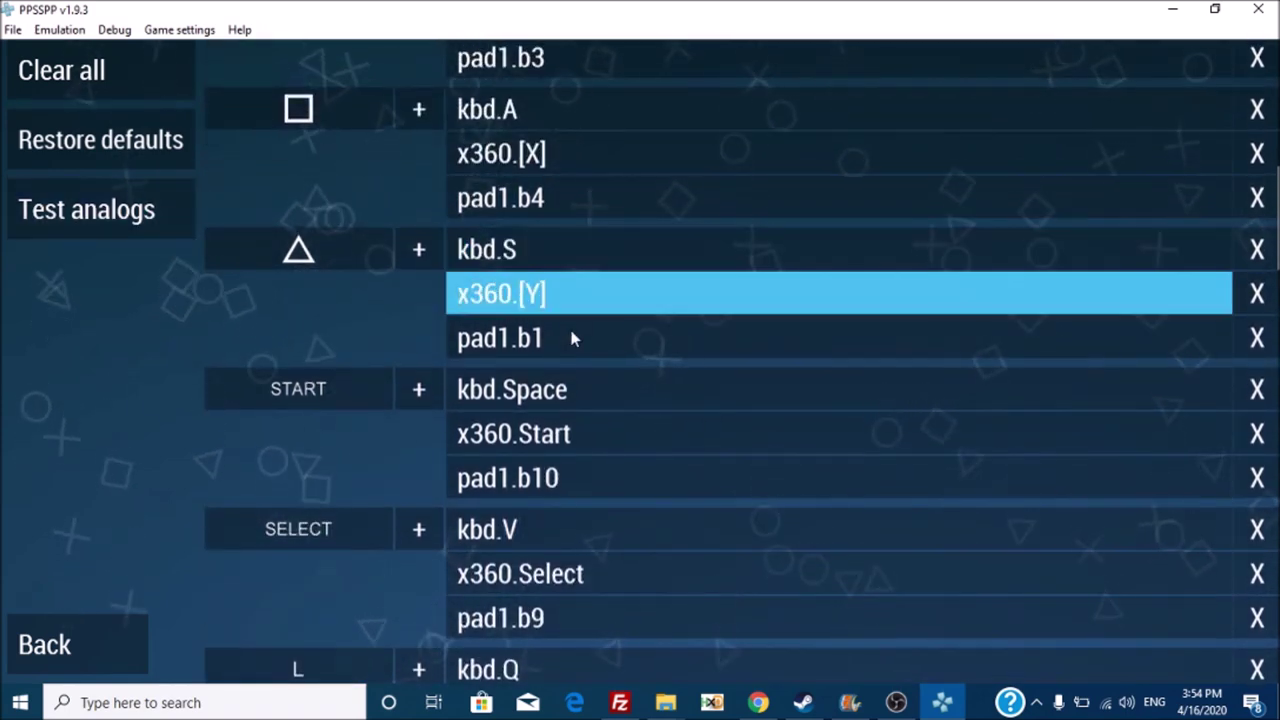
{"action": "left_click", "coordinate": [571, 338]}
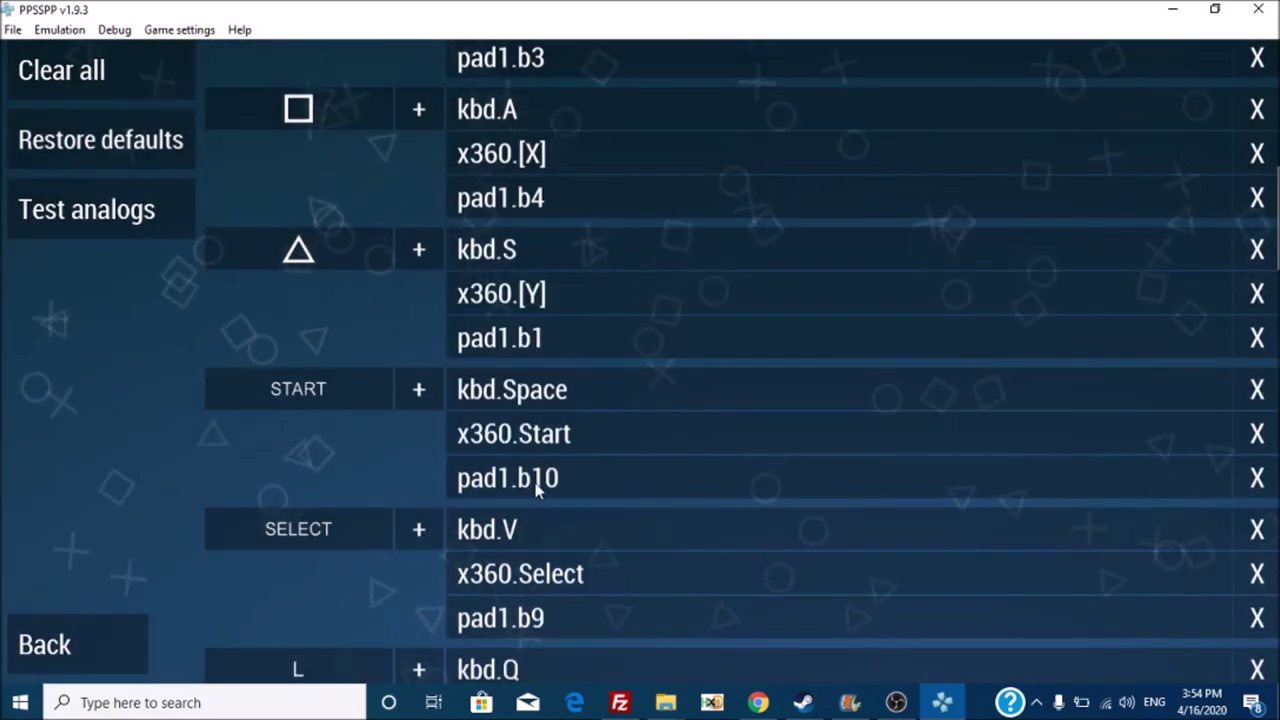
{"action": "left_click", "coordinate": [536, 486]}
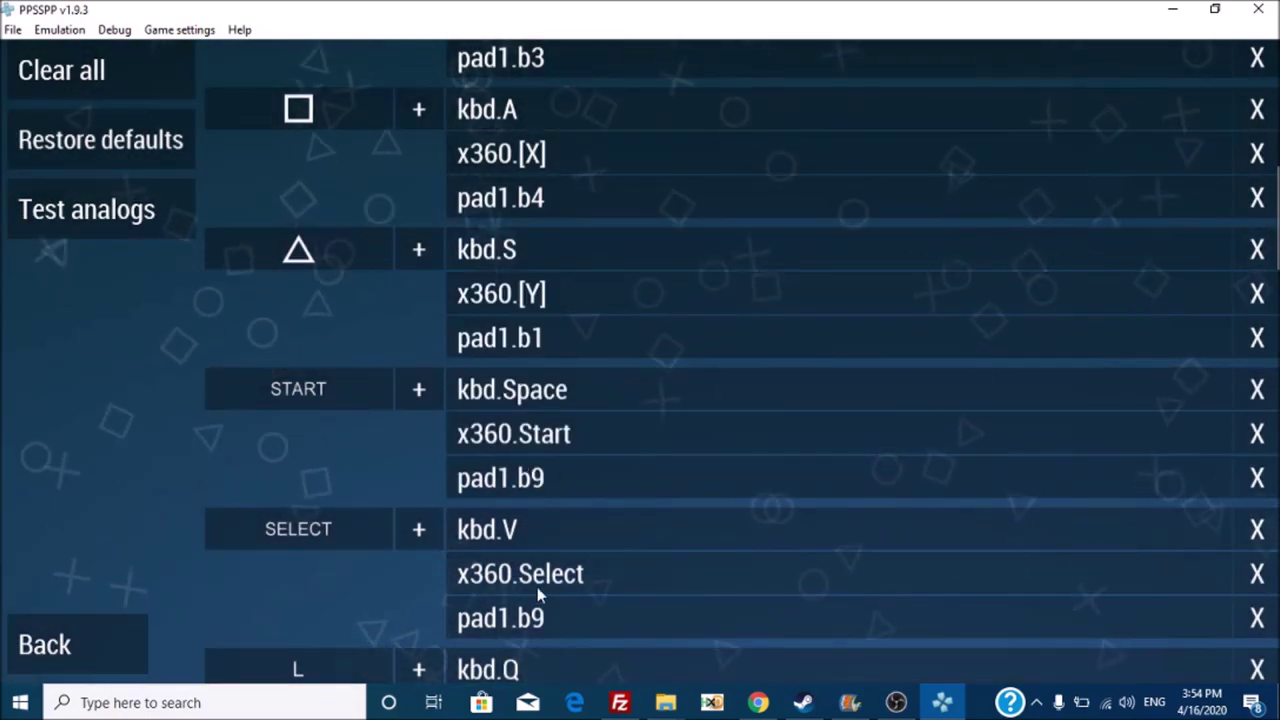
{"action": "left_click", "coordinate": [537, 616]}
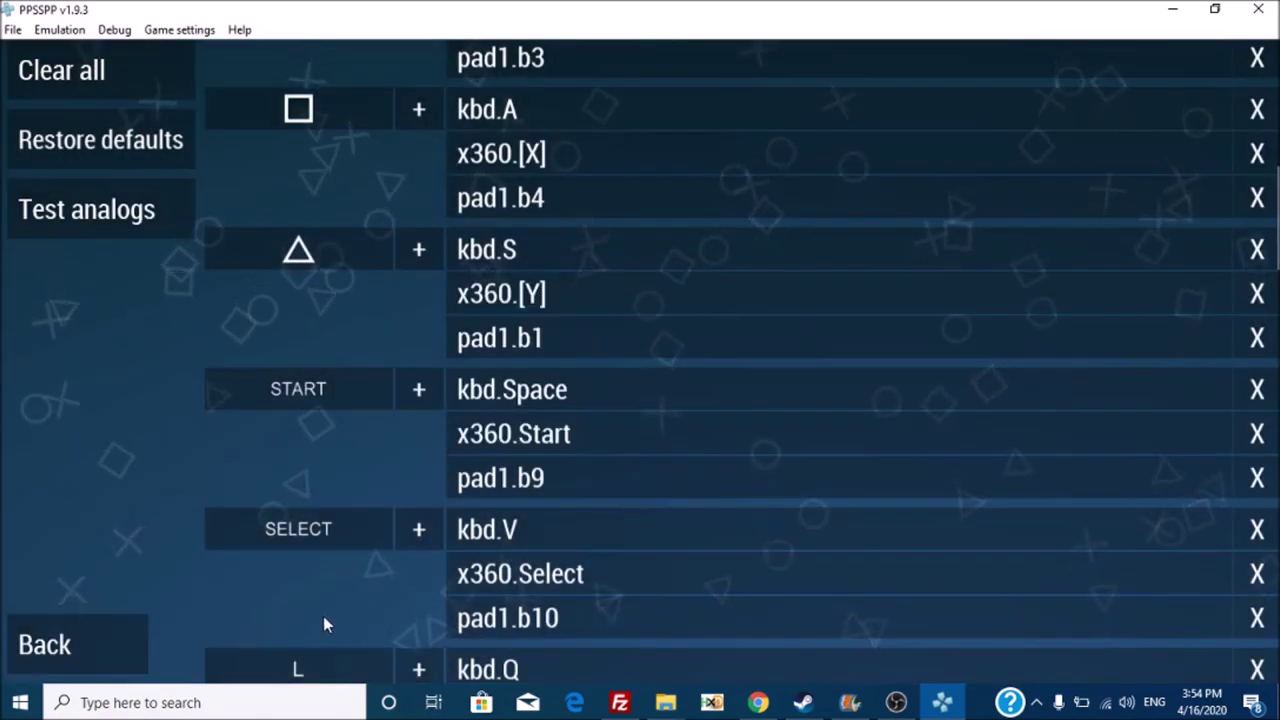
Map L to pad1.b7 and R to pad1.b8.
{"action": "scroll", "coordinate": [323, 624], "scroll_direction": "down", "scroll_amount": 3}
{"action": "left_click", "coordinate": [594, 510]}
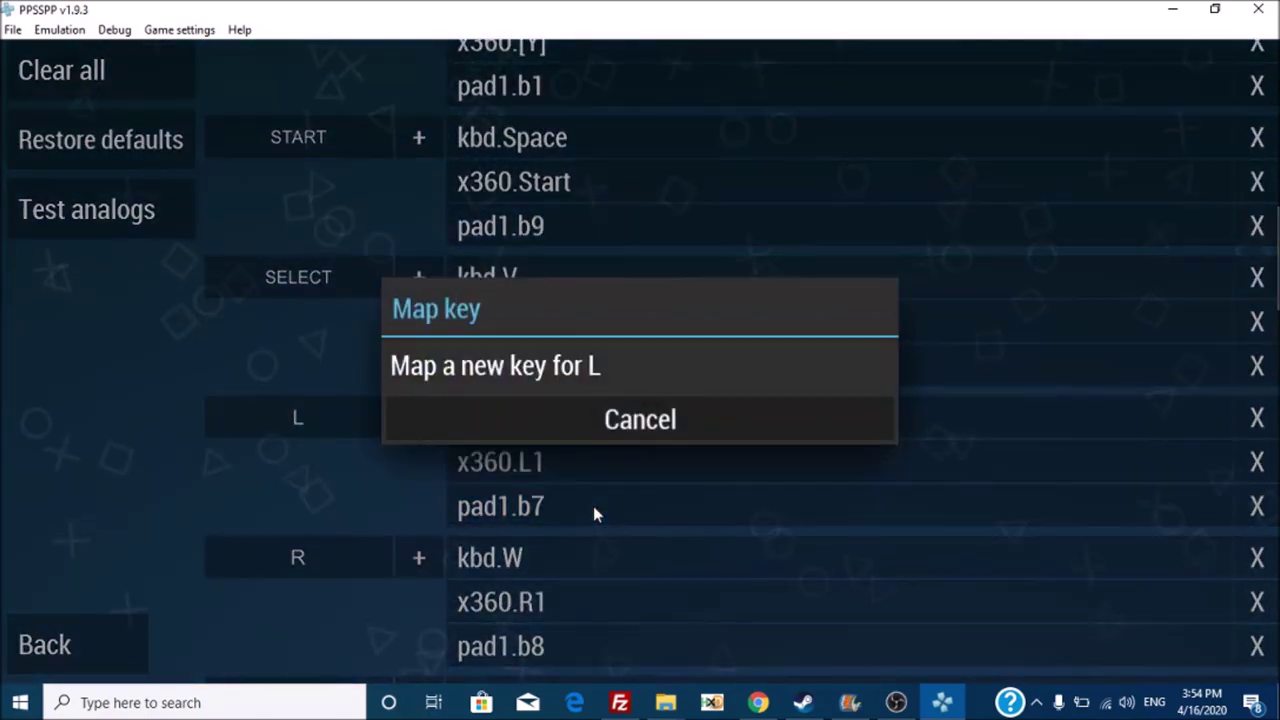
{"action": "scroll", "coordinate": [372, 470], "scroll_direction": "down", "scroll_amount": 2}
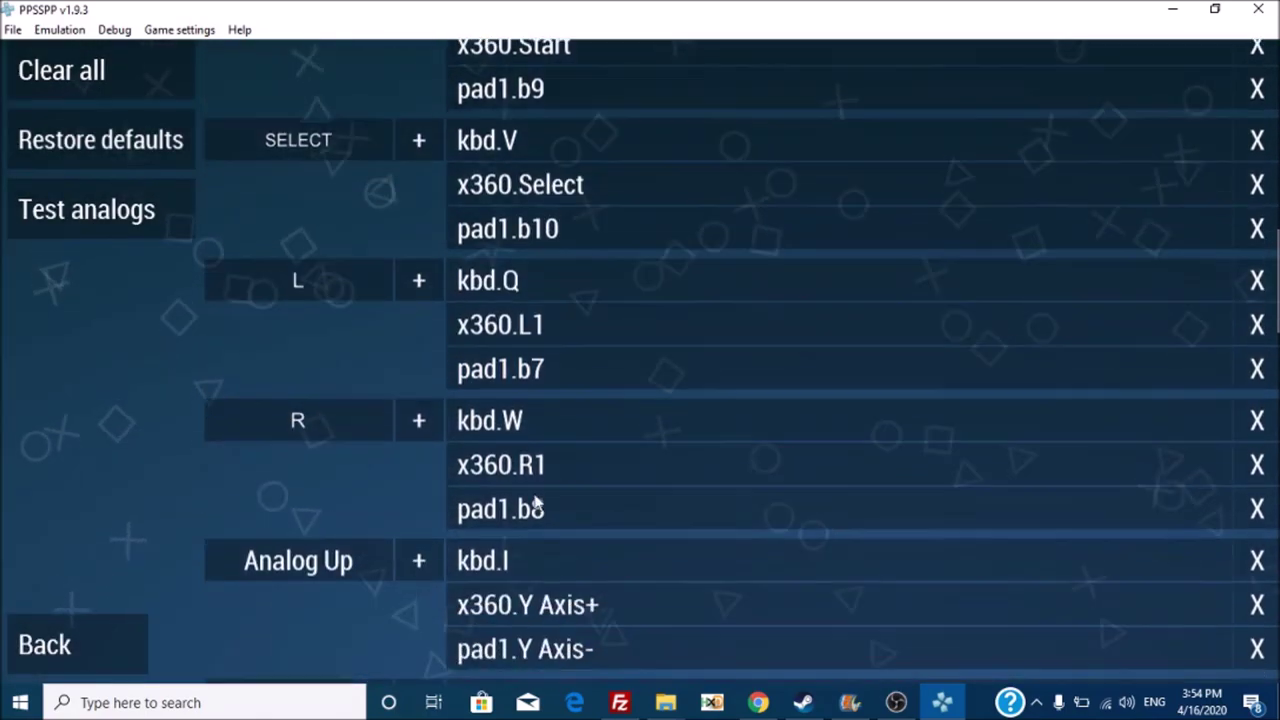
{"action": "left_click", "coordinate": [534, 502]}
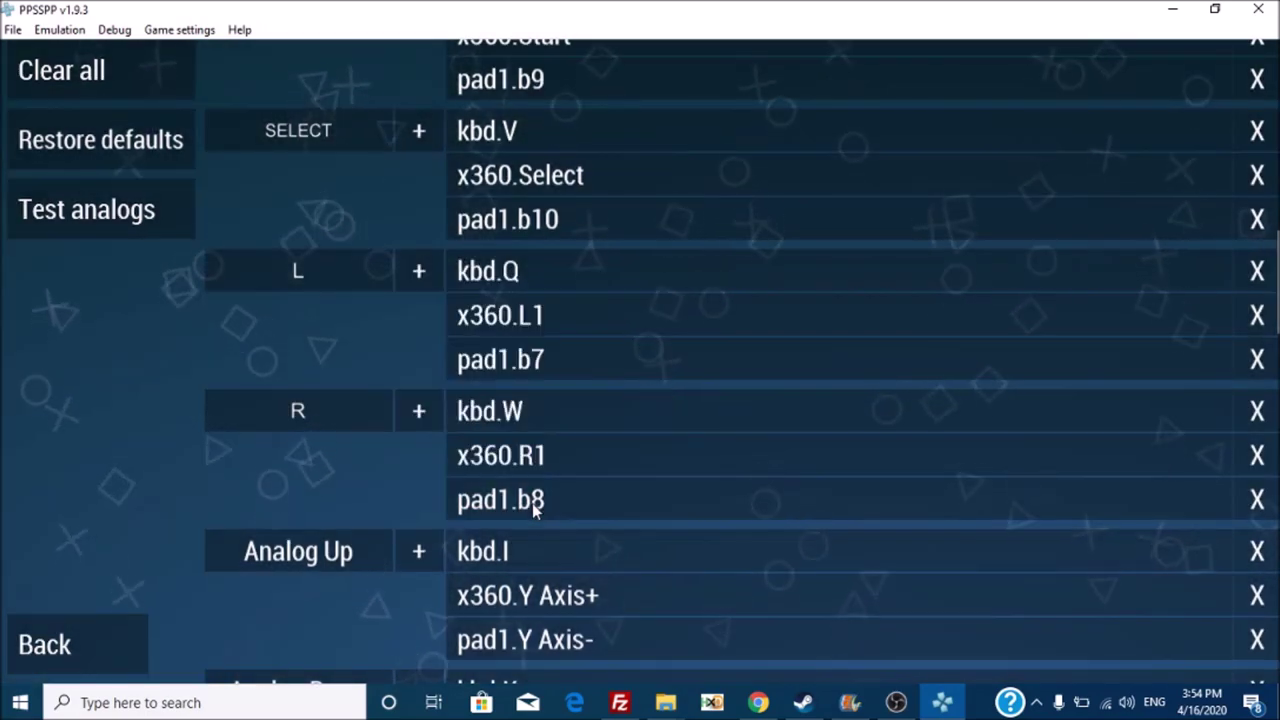
{"action": "scroll", "coordinate": [316, 457], "scroll_direction": "down", "scroll_amount": 2}
{"action": "left_click", "coordinate": [520, 466]}
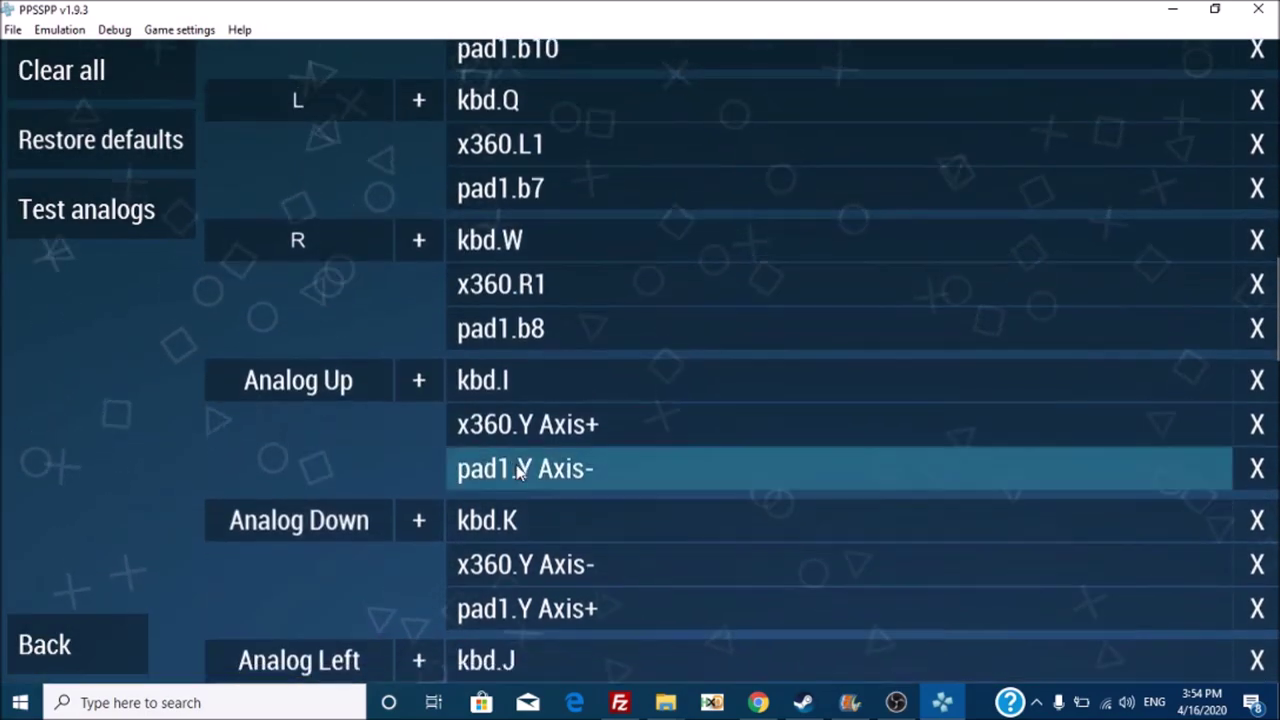
{"action": "left_click", "coordinate": [530, 534]}
{"action": "left_click", "coordinate": [528, 603]}
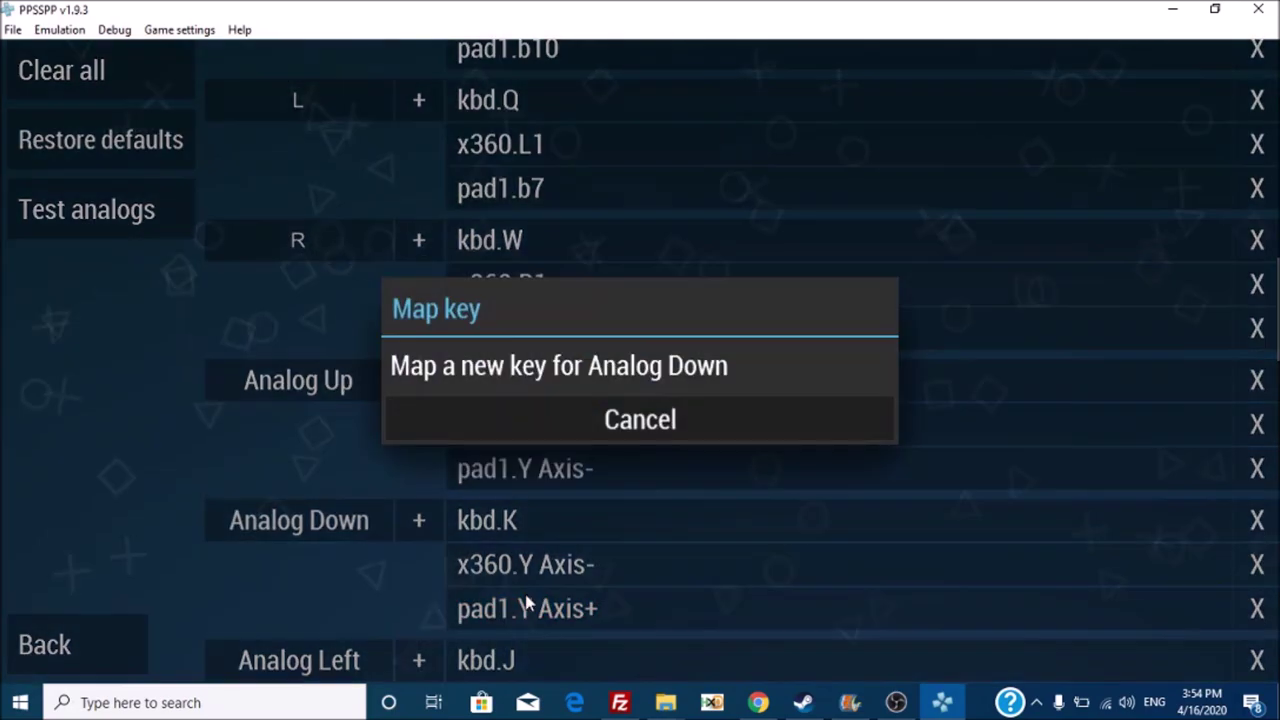
{"action": "left_click", "coordinate": [528, 603]}
{"action": "scroll", "coordinate": [363, 603], "scroll_direction": "down", "scroll_amount": 3}
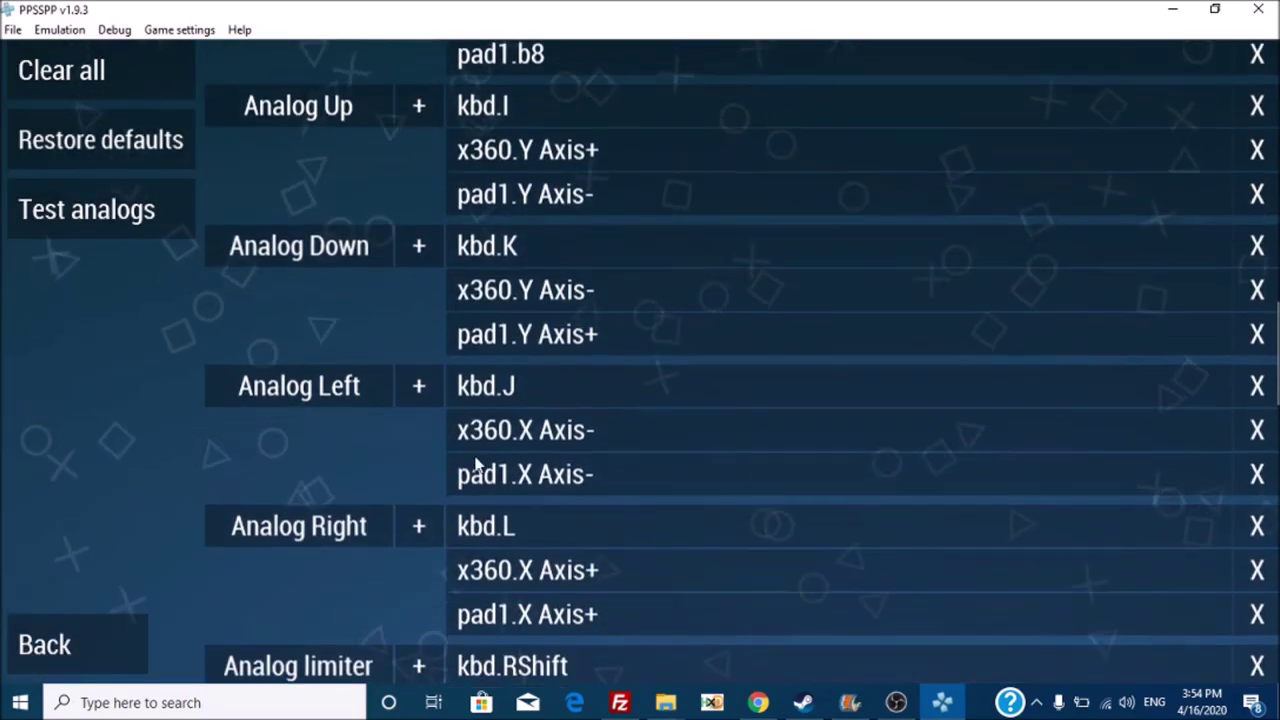
{"action": "left_click", "coordinate": [490, 460]}
{"action": "left_click", "coordinate": [490, 465]}
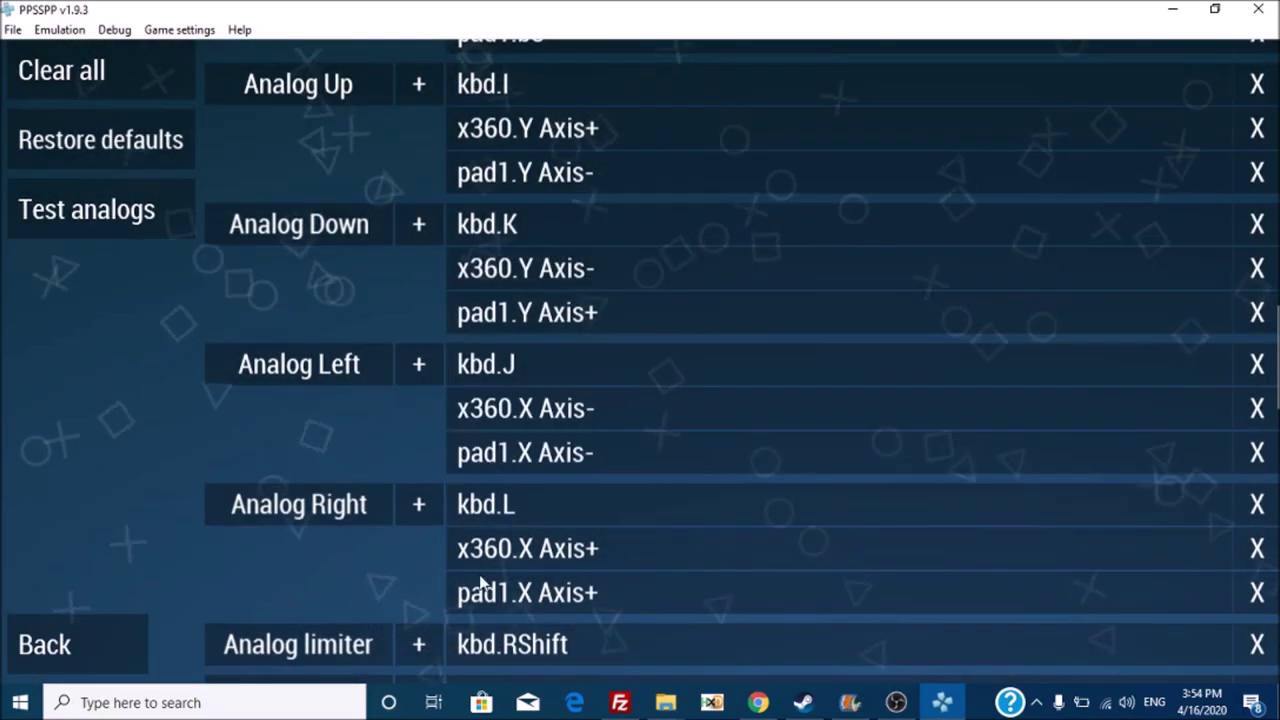
{"action": "left_click", "coordinate": [541, 607]}
{"action": "left_click", "coordinate": [541, 607]}
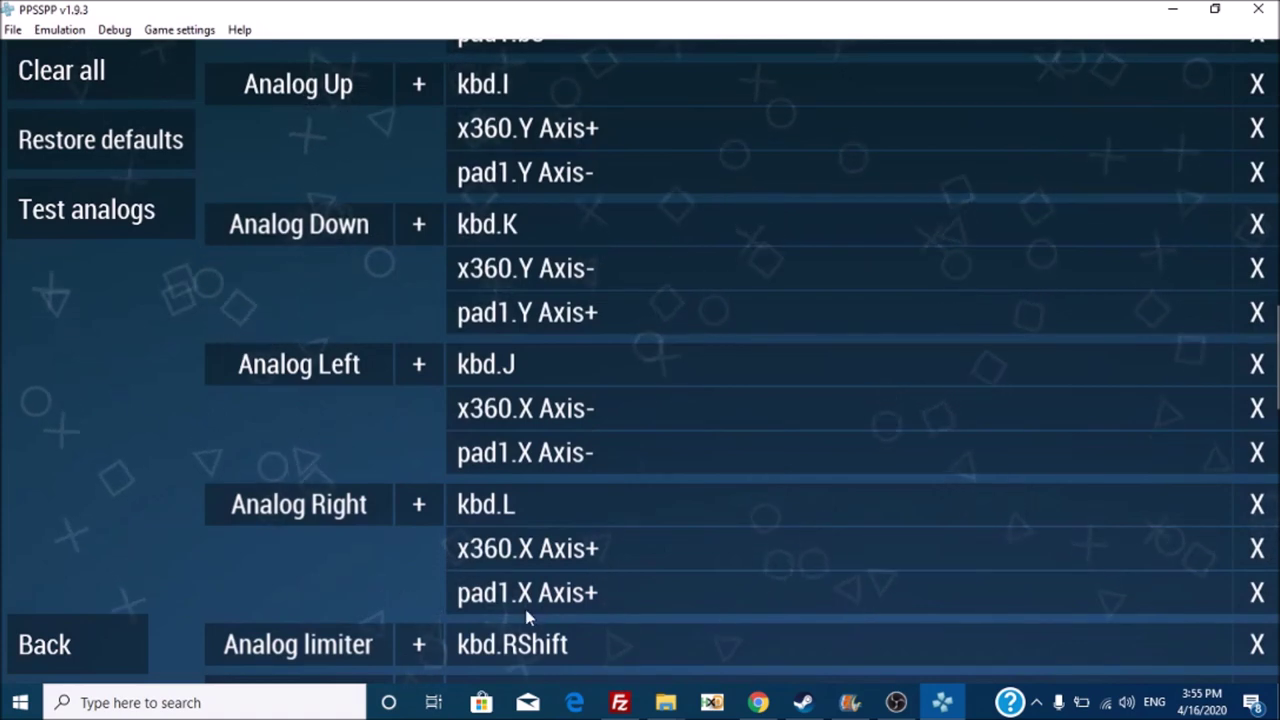
{"action": "left_click", "coordinate": [526, 612]}
{"action": "left_click", "coordinate": [528, 618]}
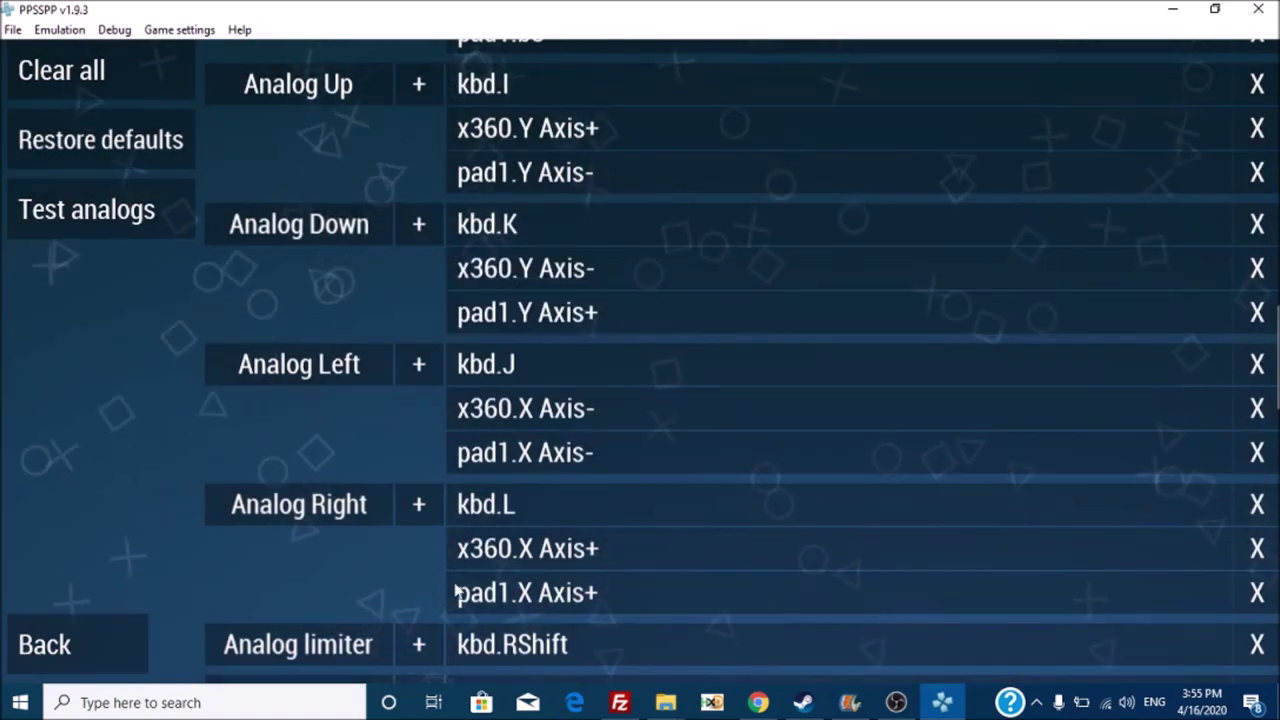
{"action": "scroll", "coordinate": [410, 550], "scroll_direction": "down", "scroll_amount": 1}
{"action": "scroll", "coordinate": [413, 525], "scroll_direction": "down", "scroll_amount": 1}
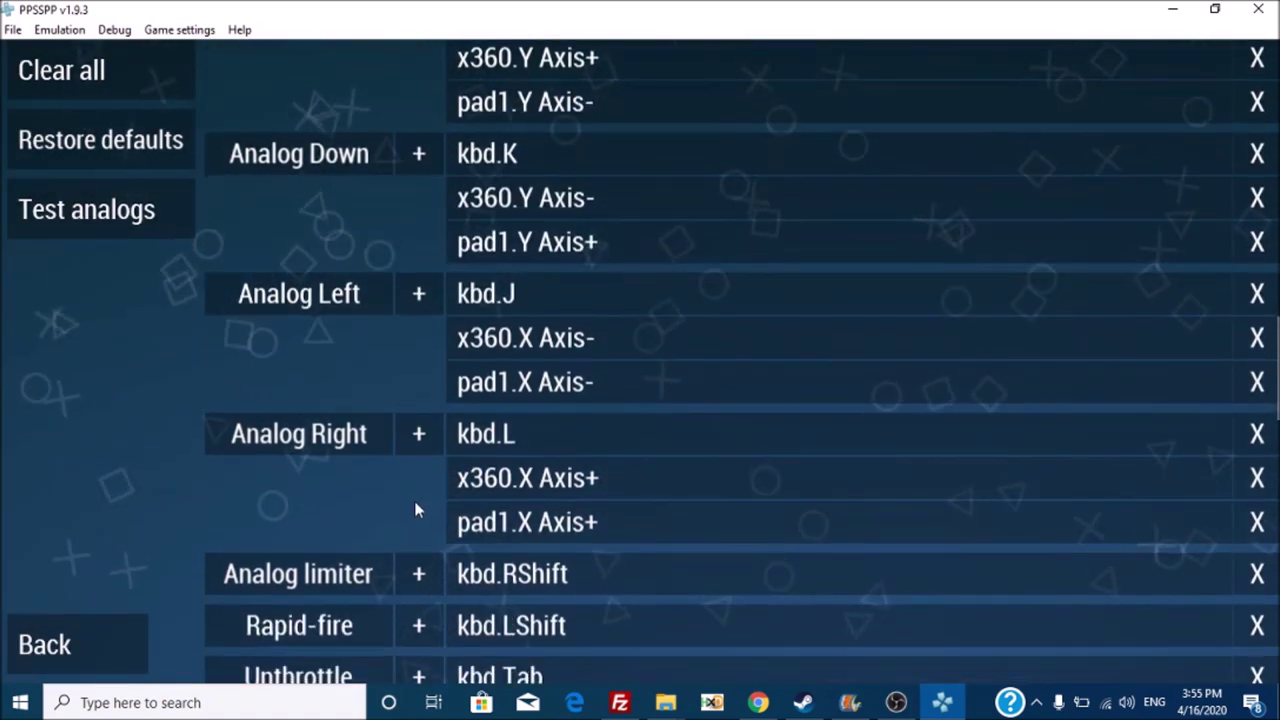
{"action": "scroll", "coordinate": [413, 510], "scroll_direction": "down", "scroll_amount": 5}
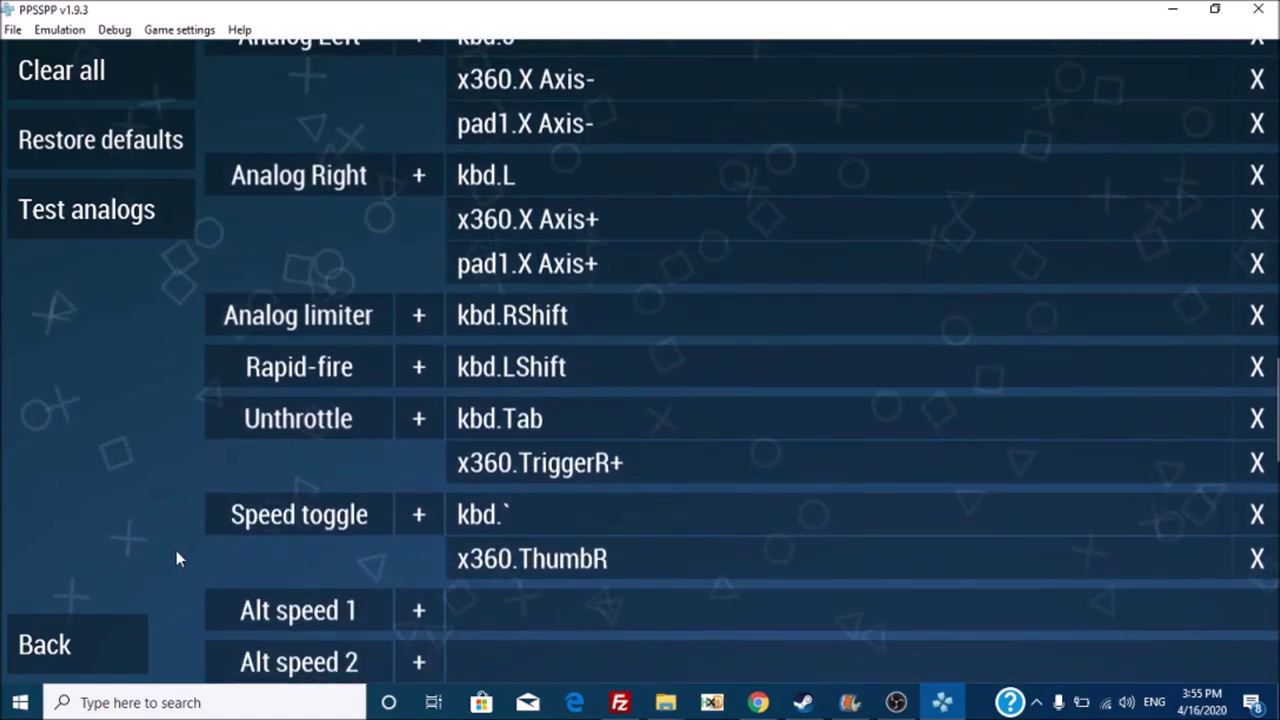
Return from control mapping to the game list and launch Final Fantasy Tactics: The War of the Lions.
{"action": "left_click", "coordinate": [94, 634]}
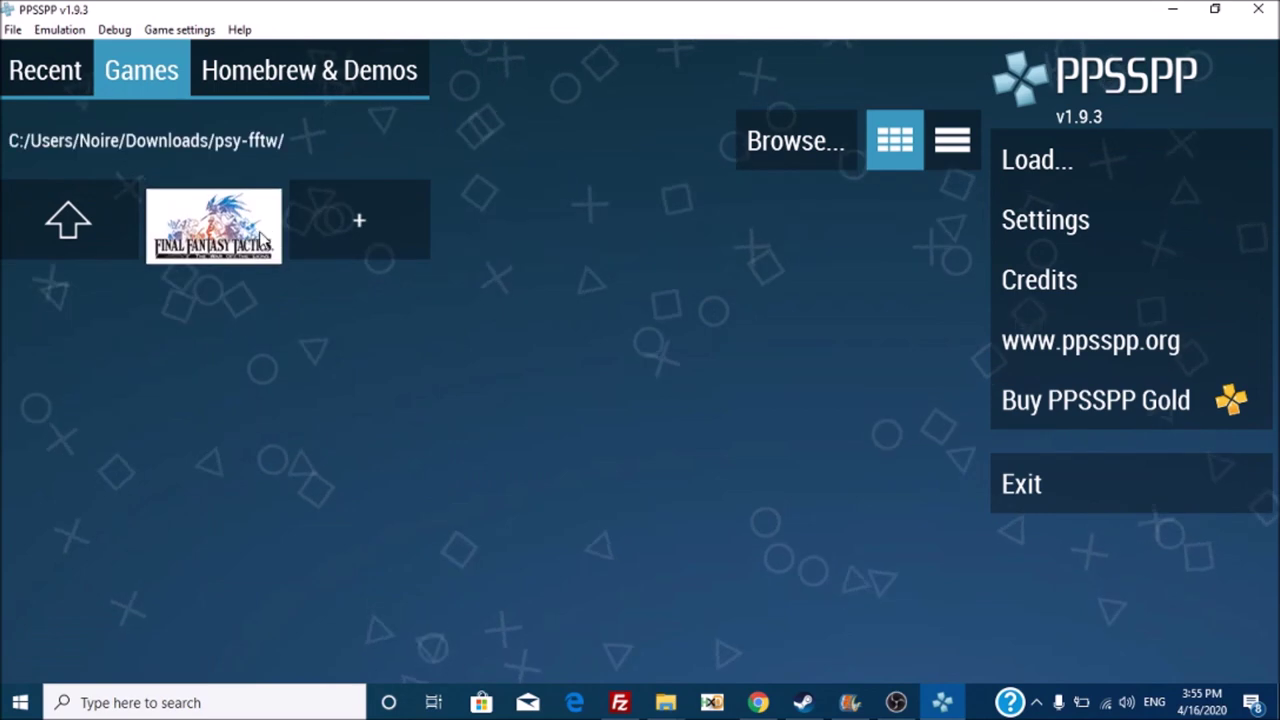
{"action": "left_click", "coordinate": [258, 232]}
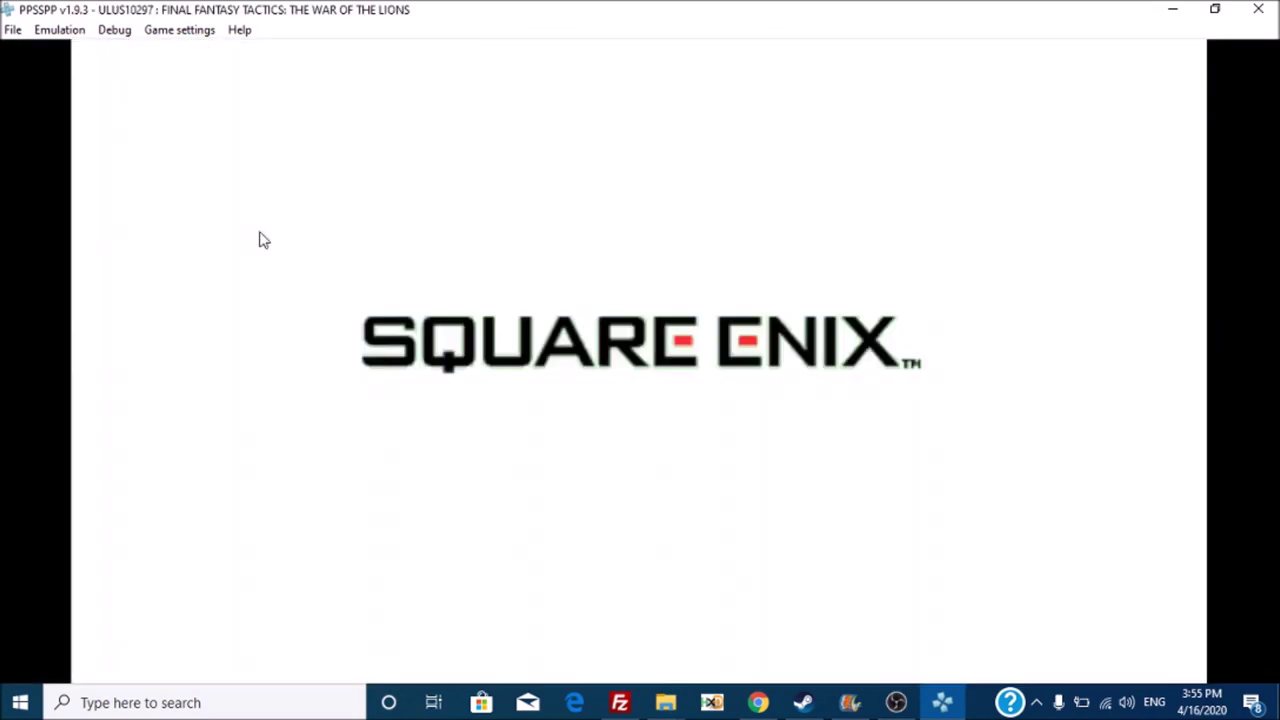